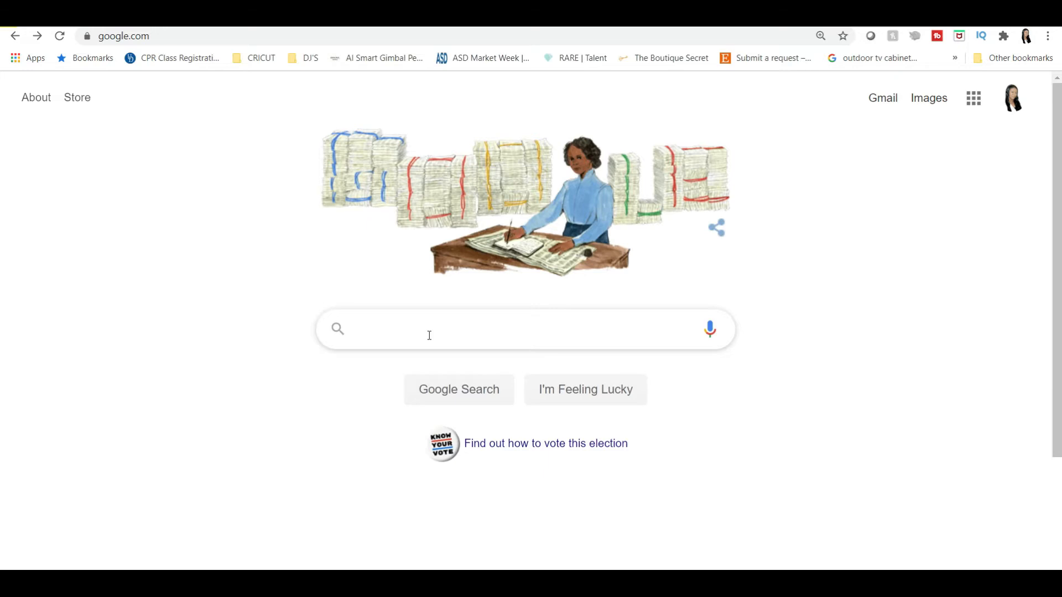
# Search Google for "unicorn clipart"
pyautogui.write('unicorn c')
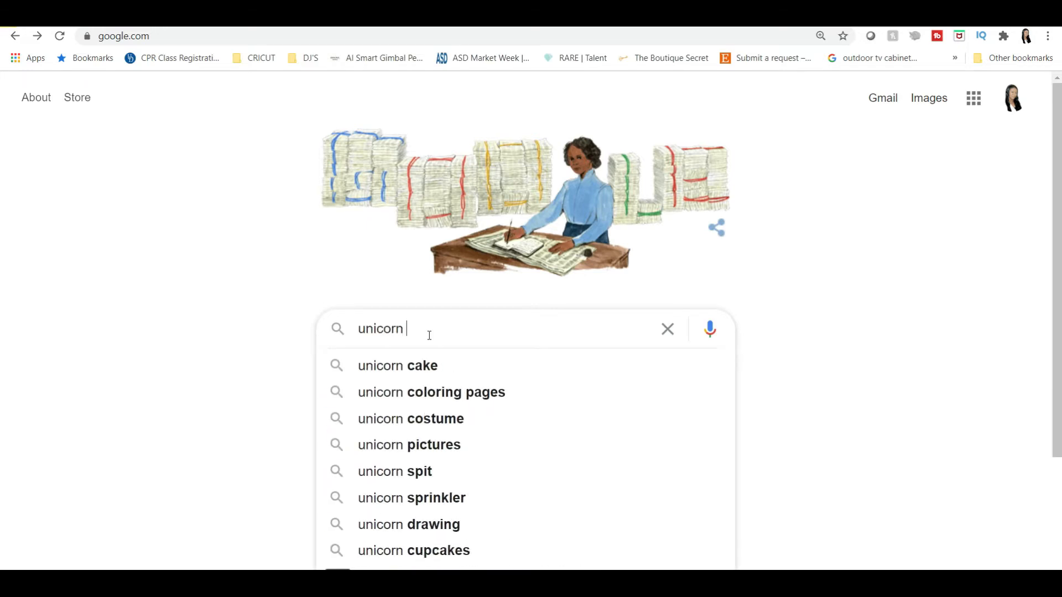
pyautogui.write('lip')
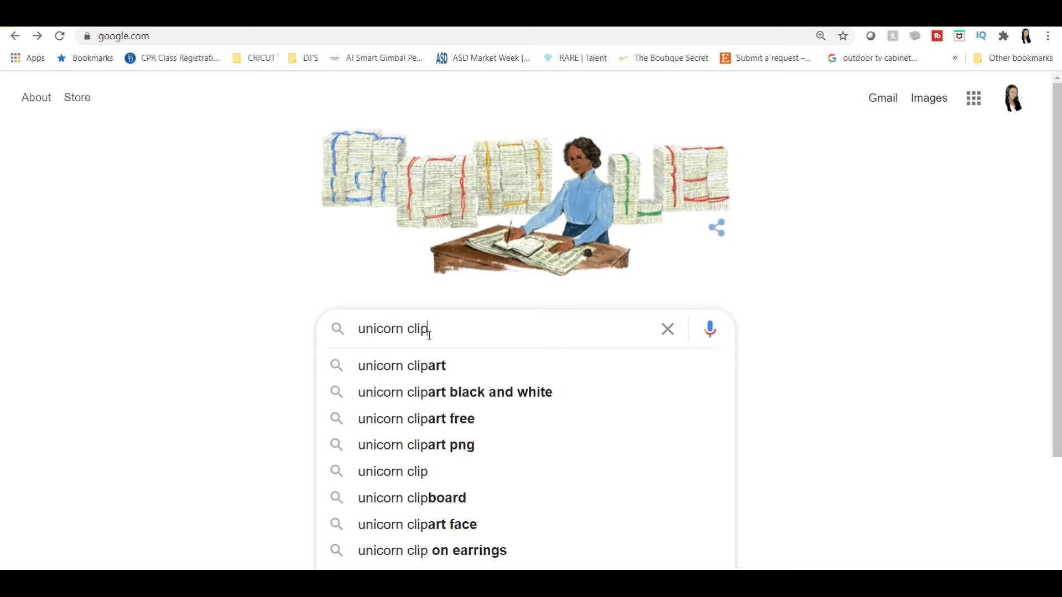
pyautogui.write('art')
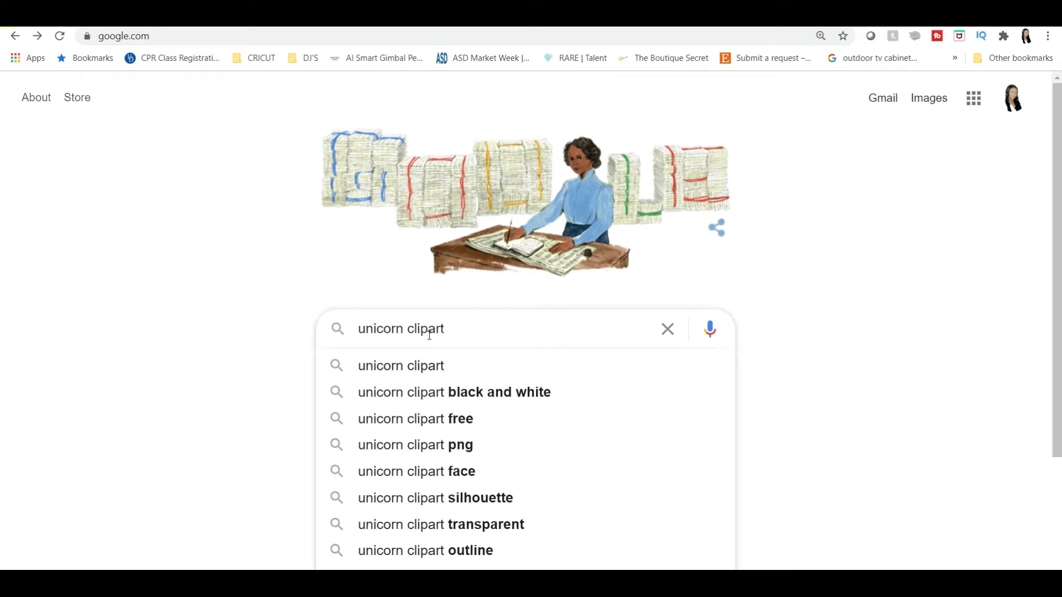
pyautogui.press('Return')
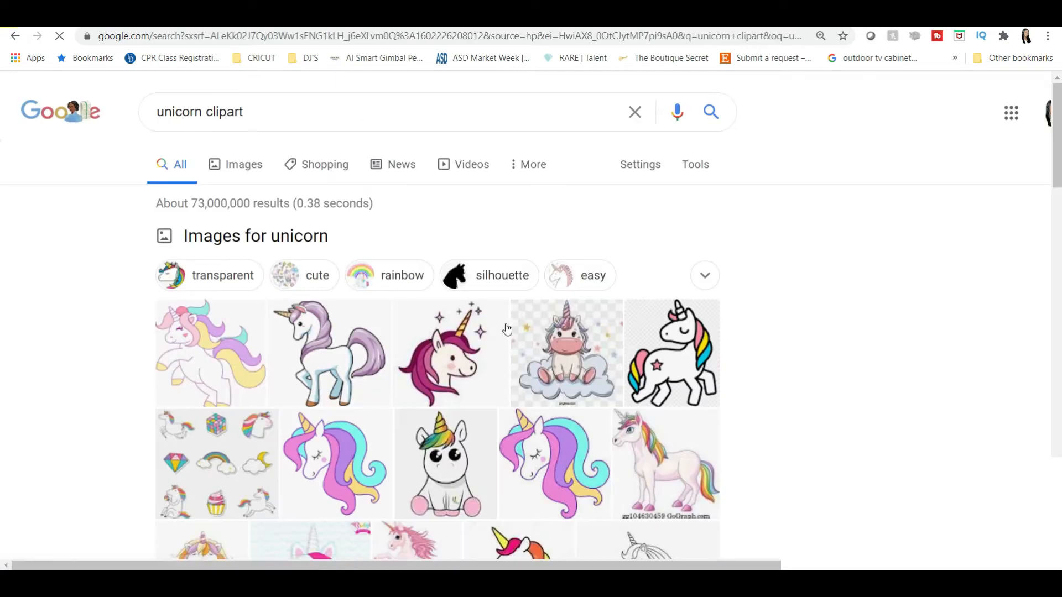
# Open the result showing a unicorn head with closed eyes and a pink, purple and turquoise mane, and copy its preview image
pyautogui.scroll(-3, 479, 223)
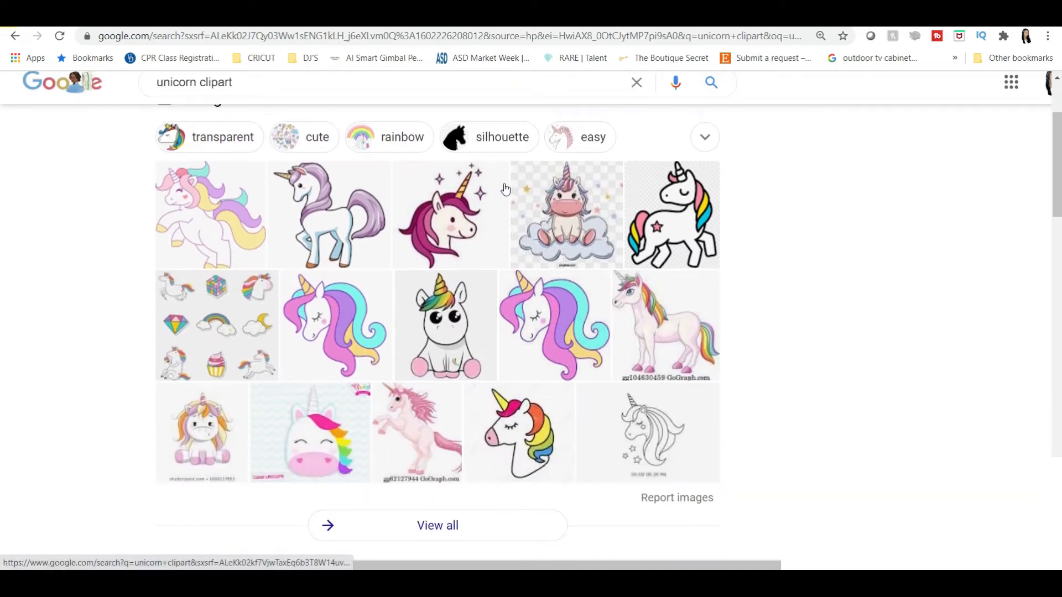
pyautogui.scroll(-1, 505, 190)
pyautogui.scroll(1, 504, 190)
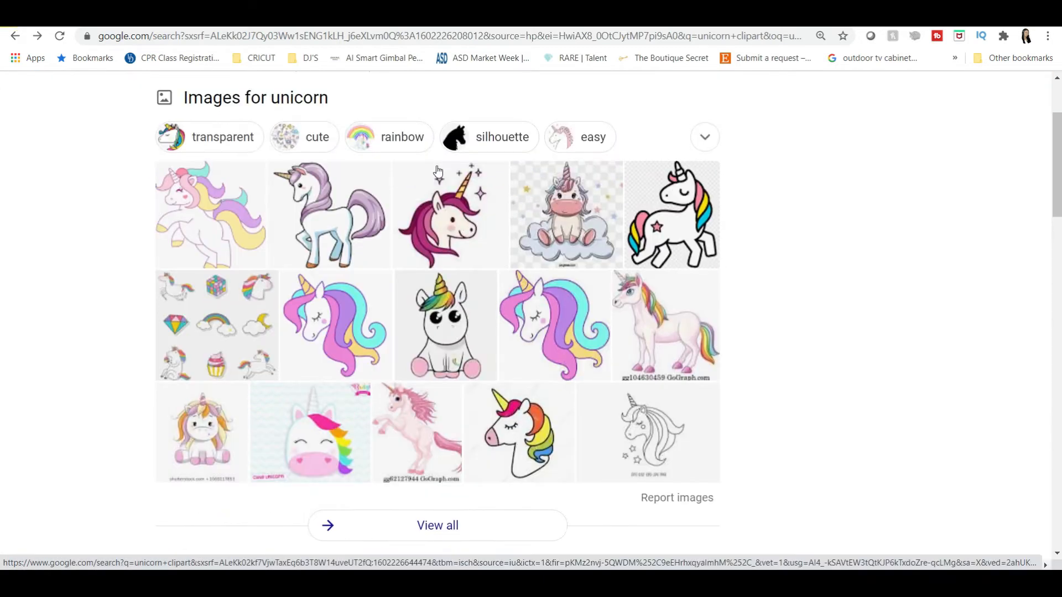
pyautogui.click(551, 319)
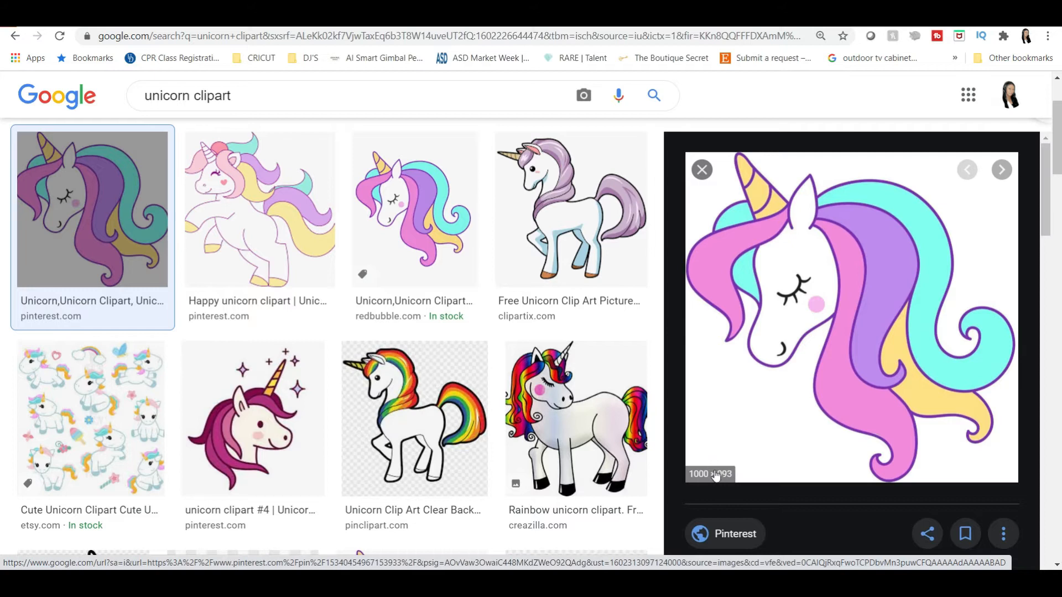
pyautogui.rightClick(791, 320)
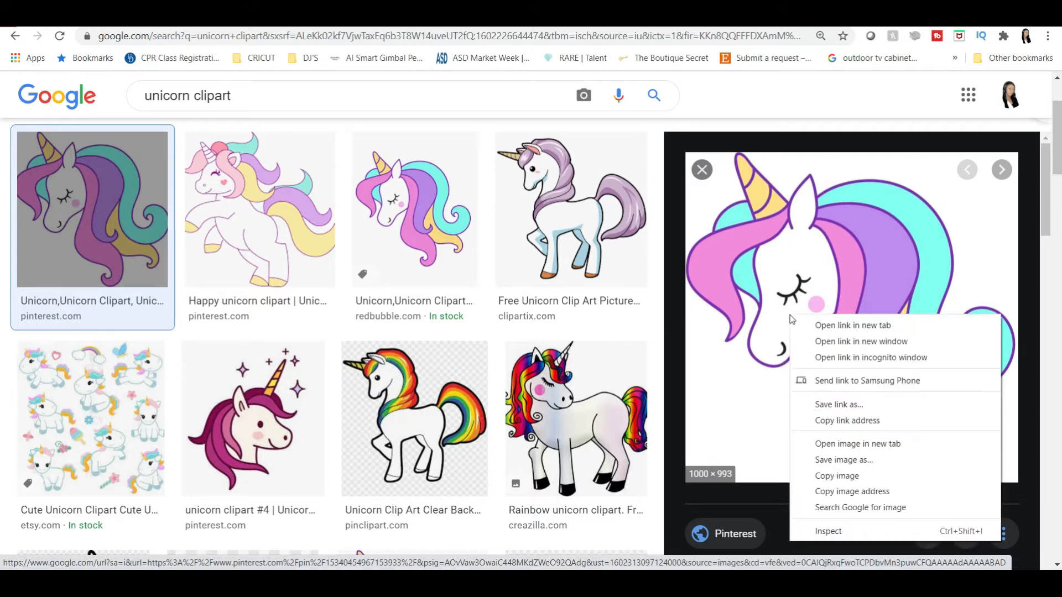
pyautogui.click(839, 476)
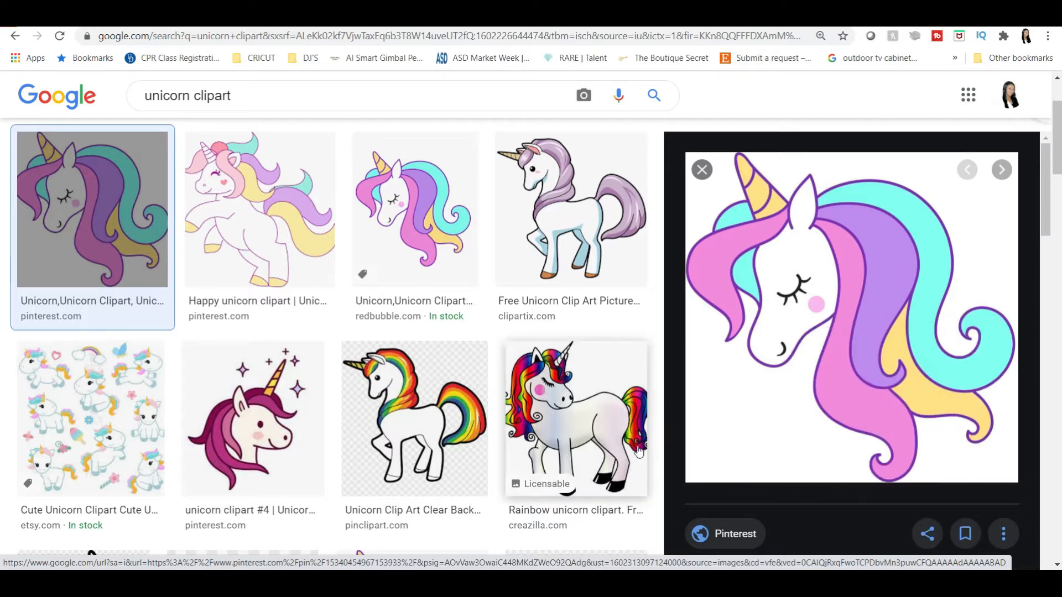
# Switch to Silhouette Studio and paste the copied unicorn image into the blank Untitled-2 document
pyautogui.moveTo(562, 584)
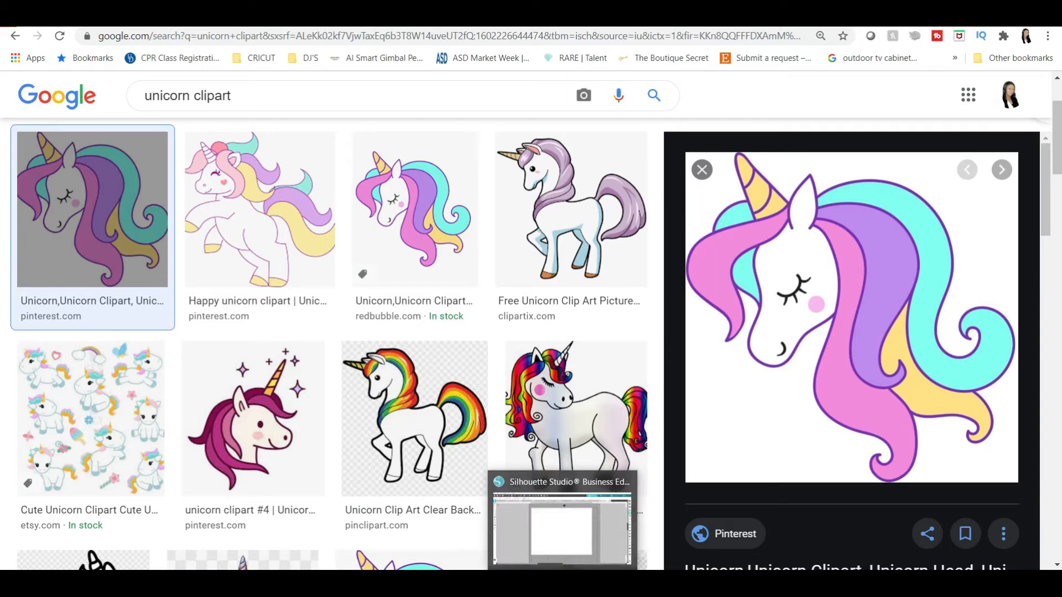
pyautogui.click(562, 530)
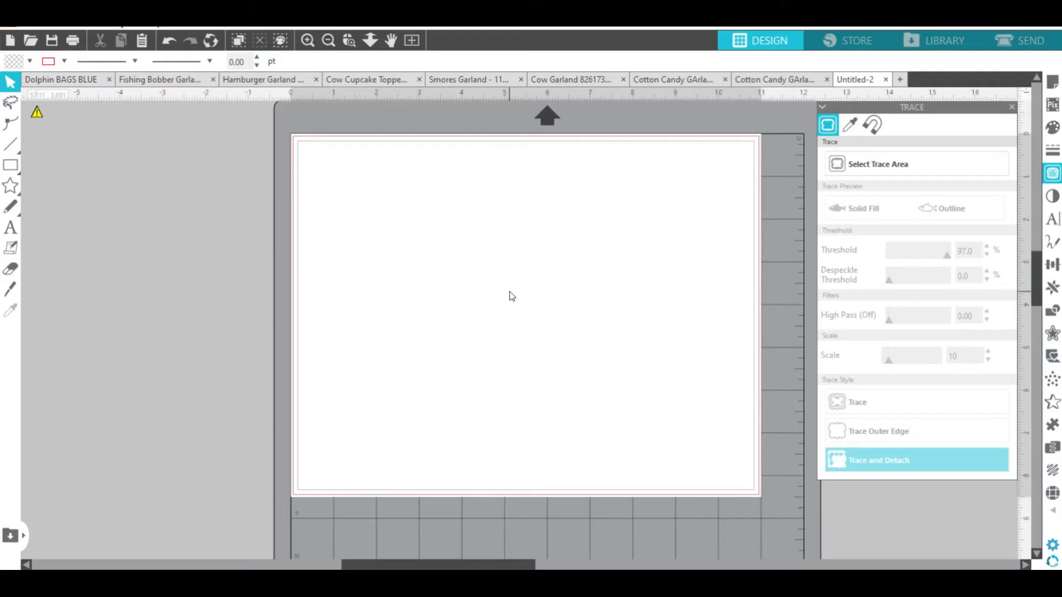
pyautogui.rightClick(363, 212)
pyautogui.click(398, 277)
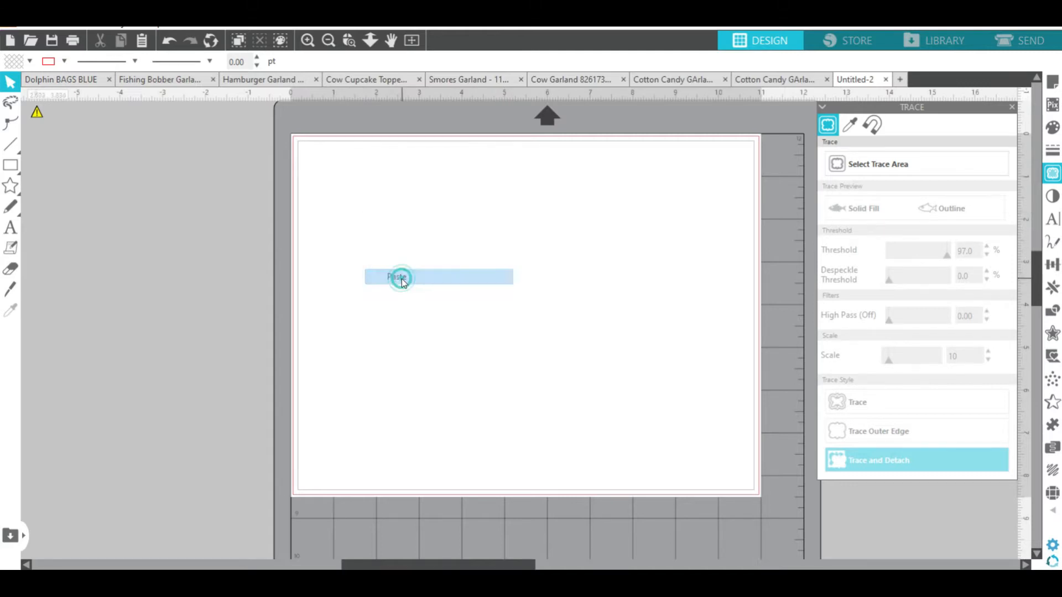
pyautogui.click(741, 285)
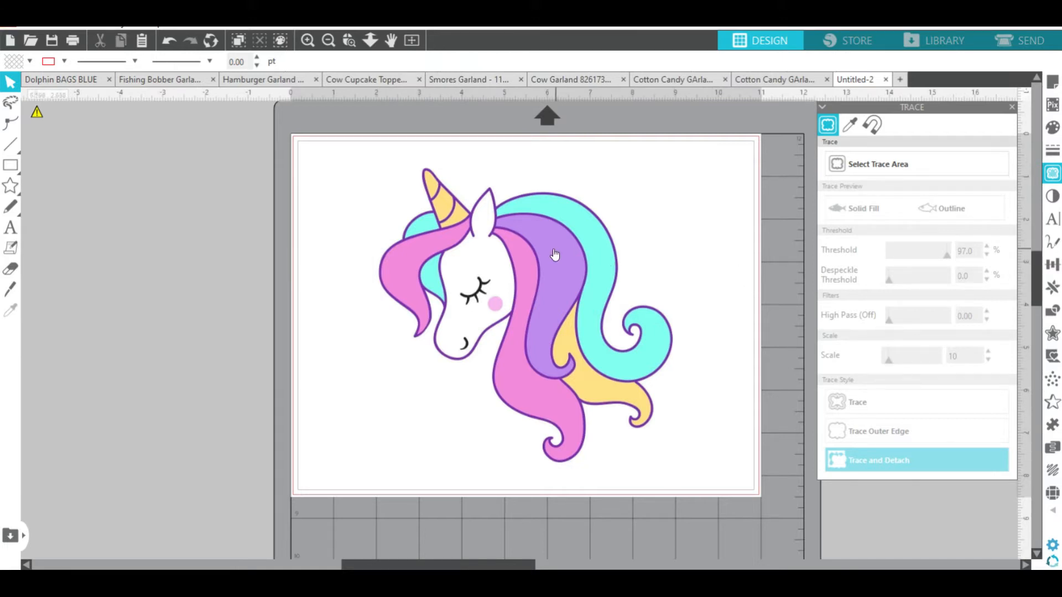
# Move the unicorn image off the page onto the empty grey area beside the cutting mat
pyautogui.moveTo(429, 565); pyautogui.dragTo(375, 565)
pyautogui.moveTo(659, 267); pyautogui.dragTo(223, 262)
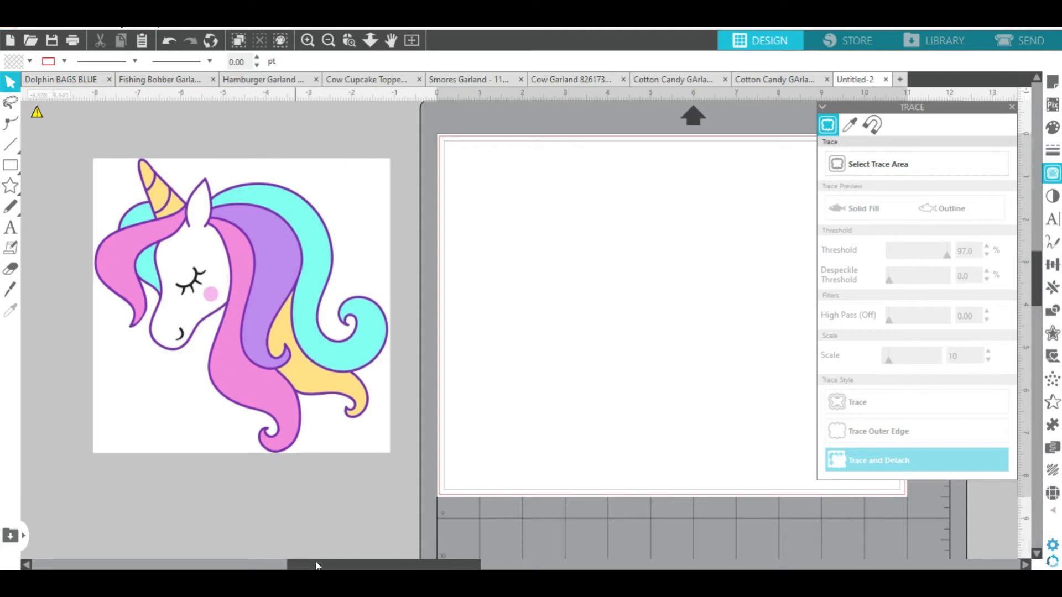
pyautogui.moveTo(311, 565); pyautogui.dragTo(339, 565)
pyautogui.moveTo(196, 266)
pyautogui.mouseDown()
pyautogui.moveTo(436, 277)
pyautogui.moveTo(221, 254)
pyautogui.moveTo(197, 268)
pyautogui.moveTo(204, 275)
pyautogui.mouseUp()
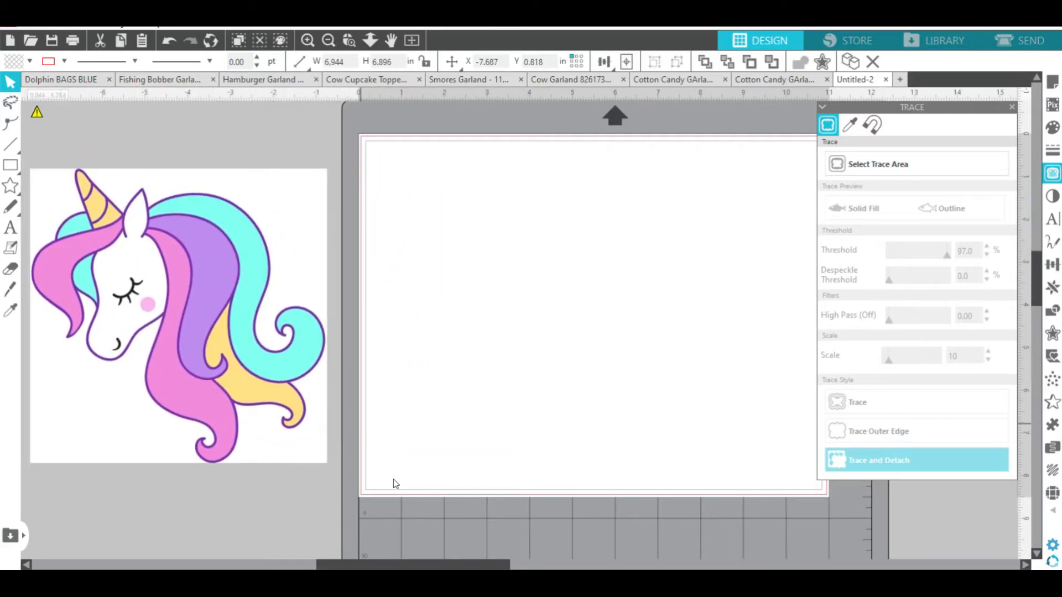
pyautogui.moveTo(394, 560); pyautogui.dragTo(376, 562)
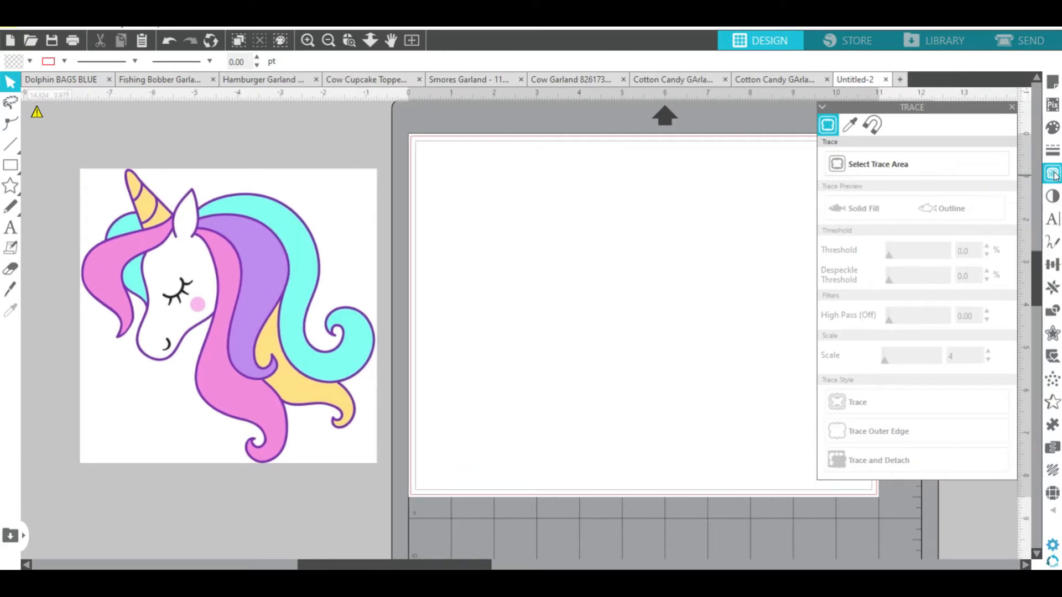
# Select a trace area of about 8.7 by 8.1 in enclosing the whole unicorn image
pyautogui.click(1054, 176)
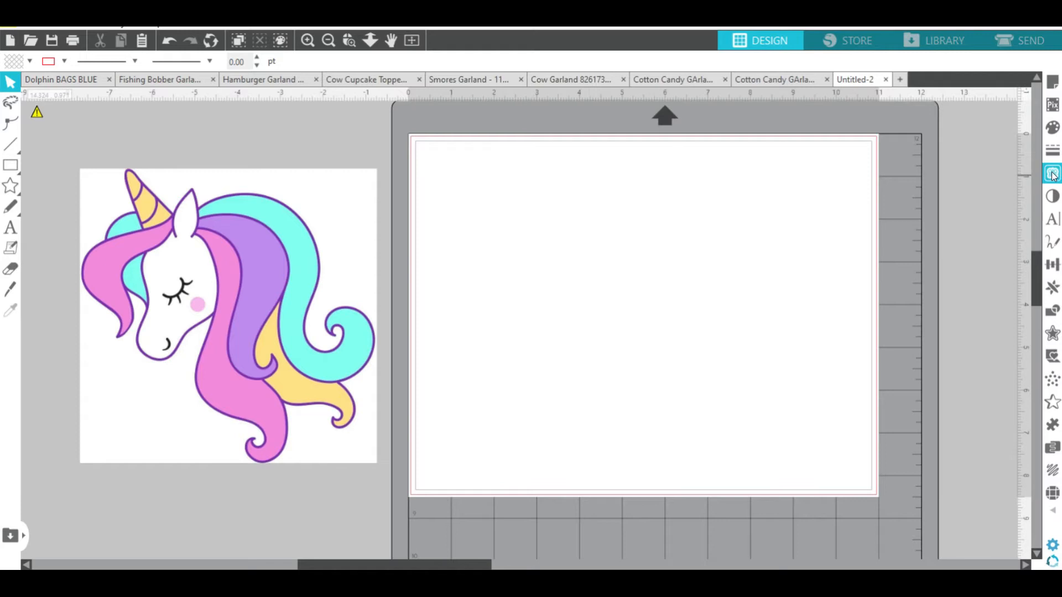
pyautogui.click(1054, 176)
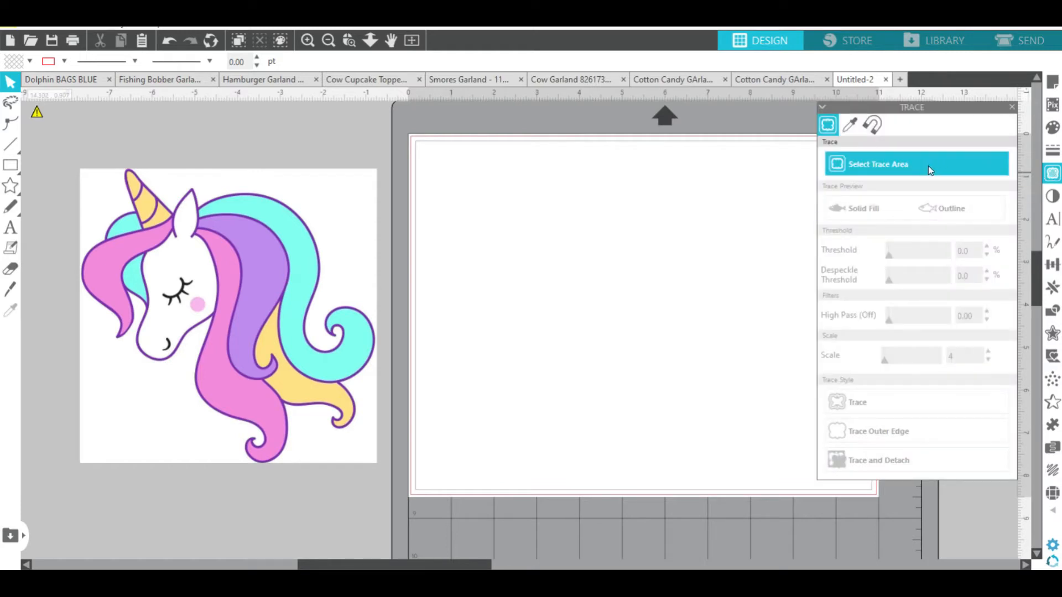
pyautogui.click(895, 165)
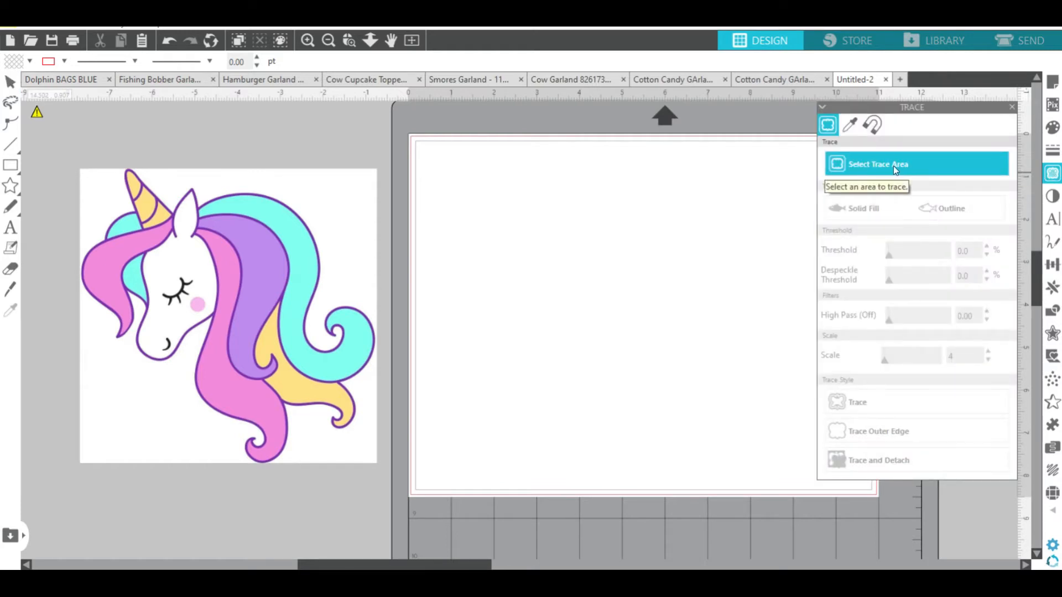
pyautogui.moveTo(43, 141)
pyautogui.mouseDown()
pyautogui.moveTo(163, 190)
pyautogui.moveTo(246, 322)
pyautogui.moveTo(279, 429)
pyautogui.moveTo(344, 477)
pyautogui.moveTo(415, 486)
pyautogui.mouseUp()
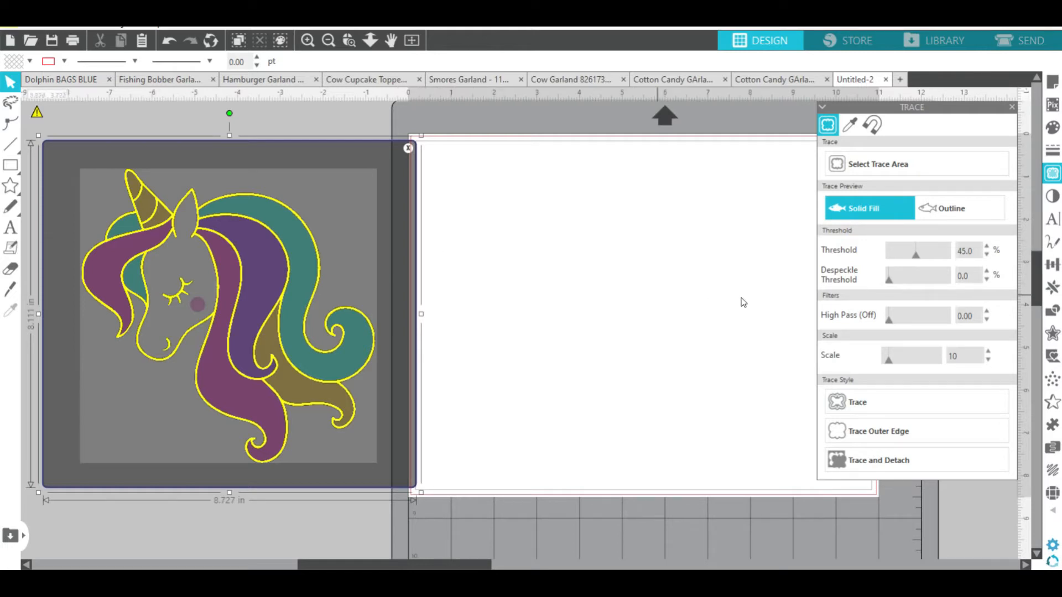
# Raise the trace threshold to 96% so the whole mane and horn are filled, and apply Trace and Detach
pyautogui.moveTo(917, 256); pyautogui.dragTo(930, 256)
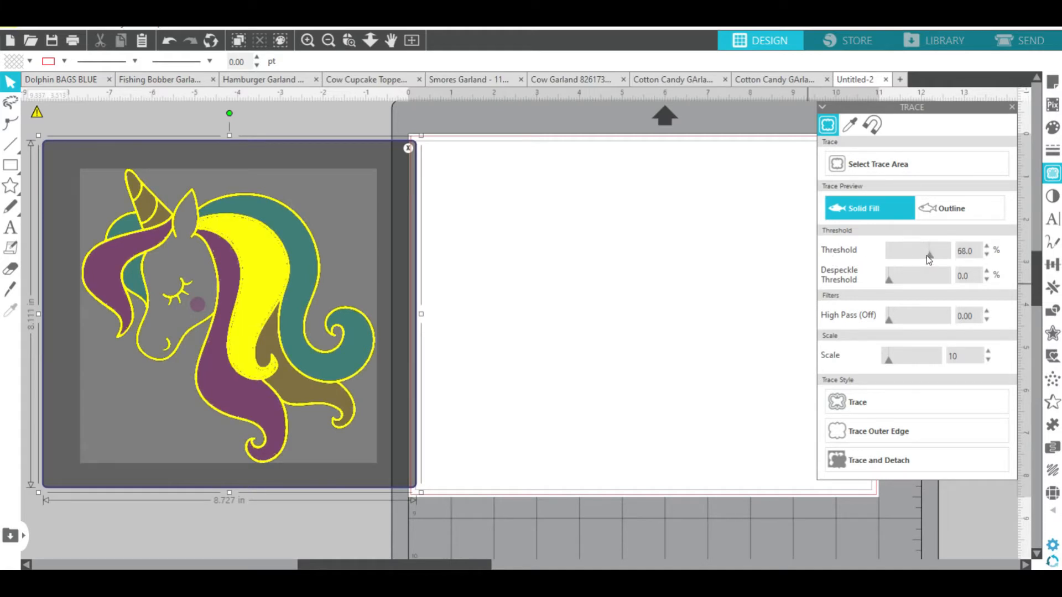
pyautogui.moveTo(929, 256); pyautogui.dragTo(943, 257)
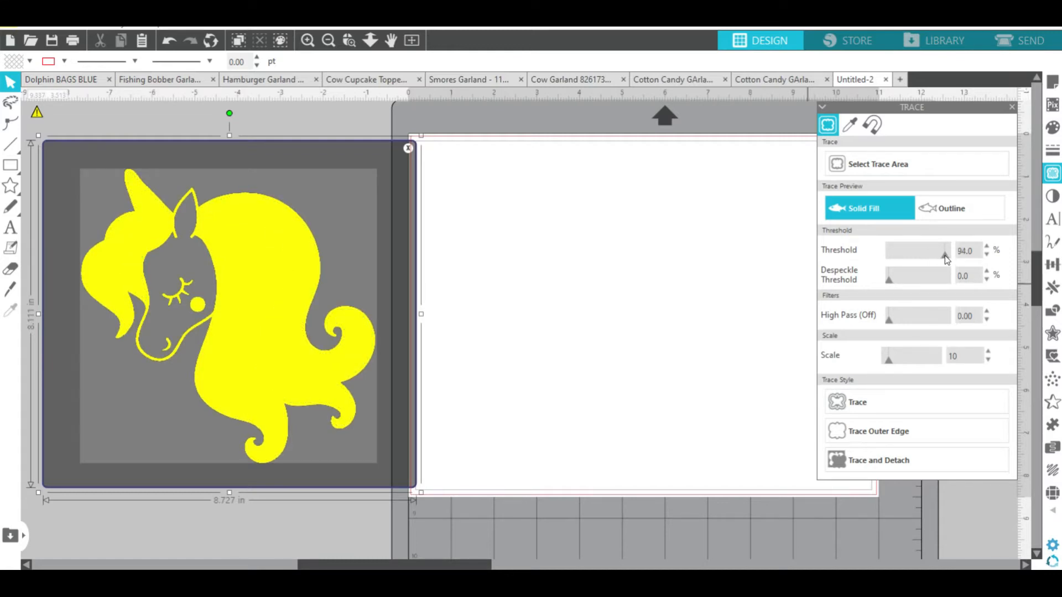
pyautogui.moveTo(944, 256); pyautogui.dragTo(952, 257)
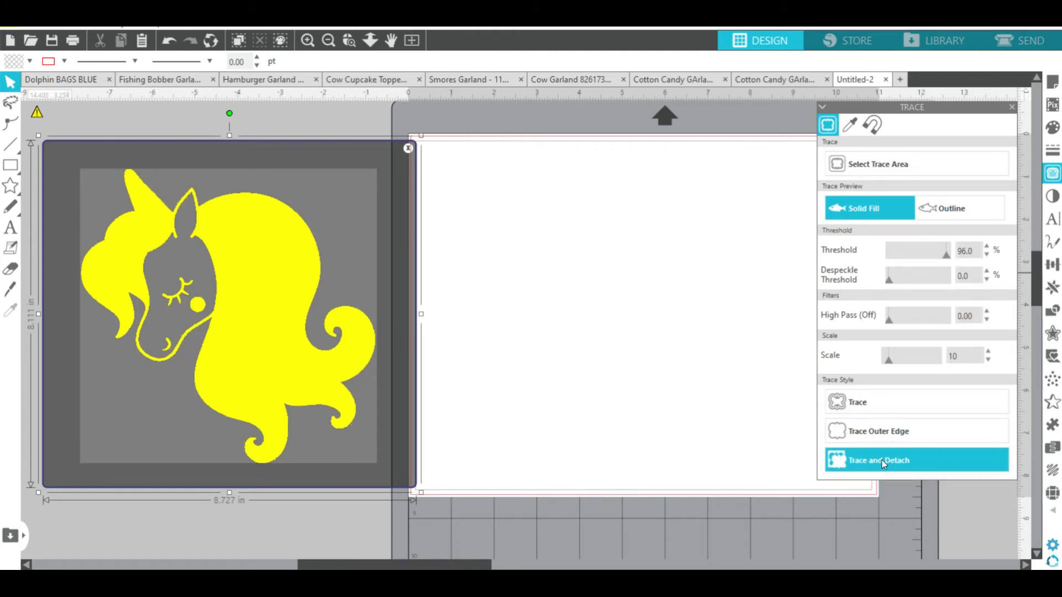
pyautogui.click(934, 451)
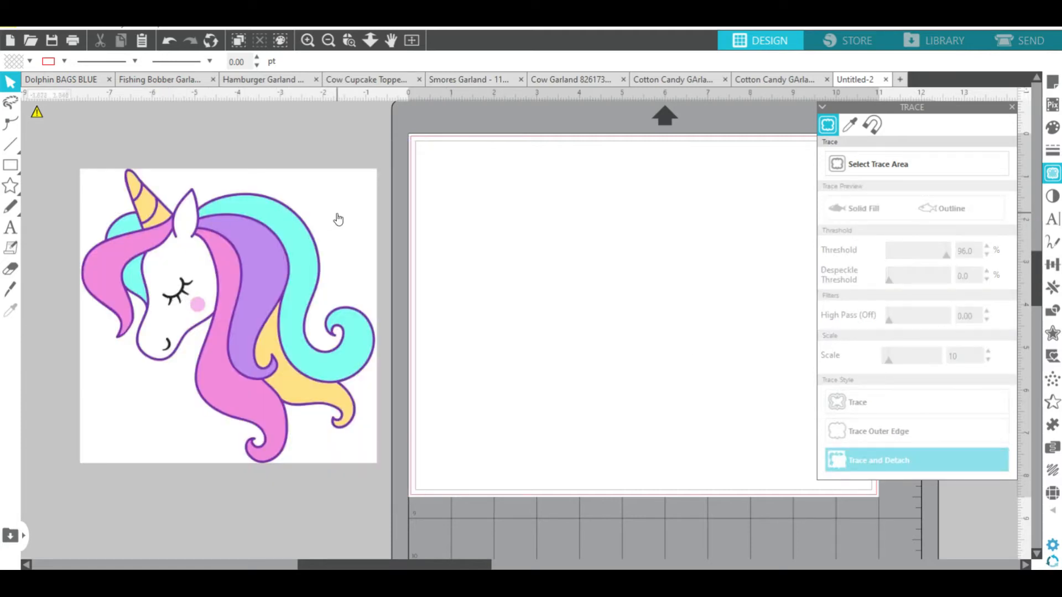
# Pull the leftover white background away from the detached unicorn and delete it
pyautogui.moveTo(341, 196); pyautogui.dragTo(317, 510)
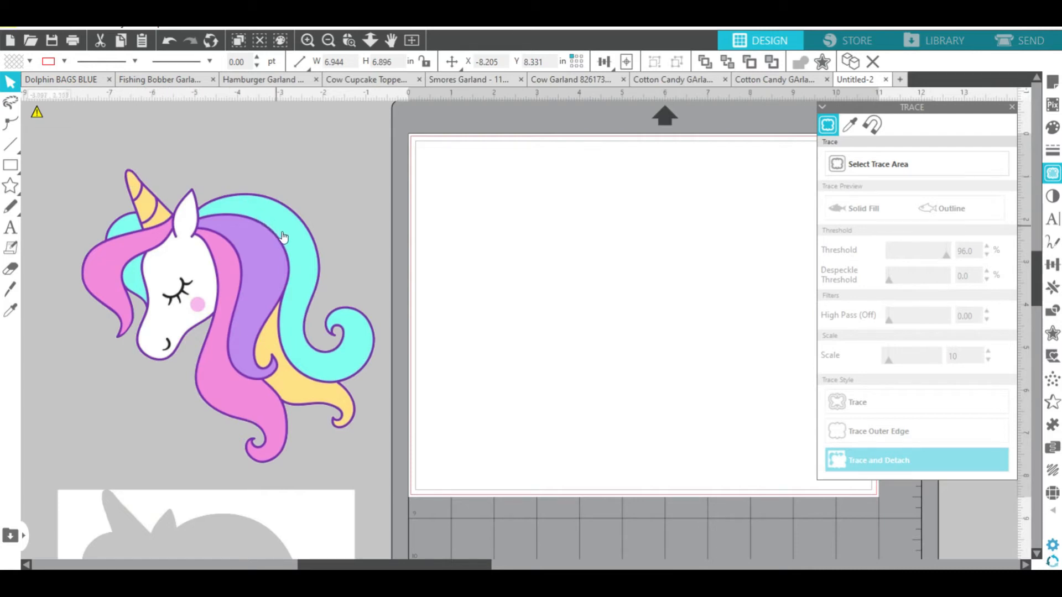
pyautogui.click(311, 386)
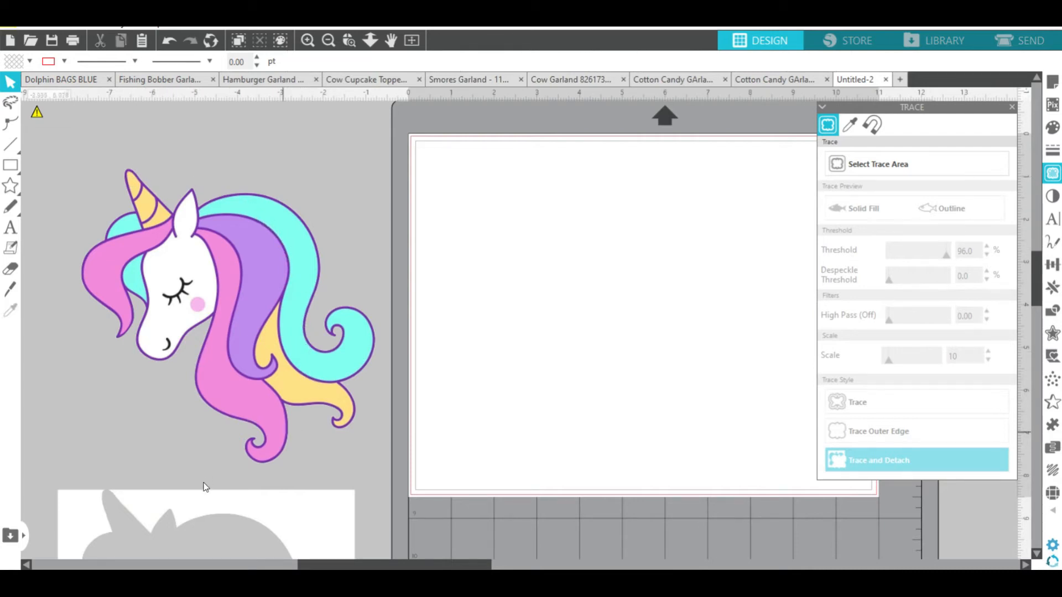
pyautogui.click(188, 507)
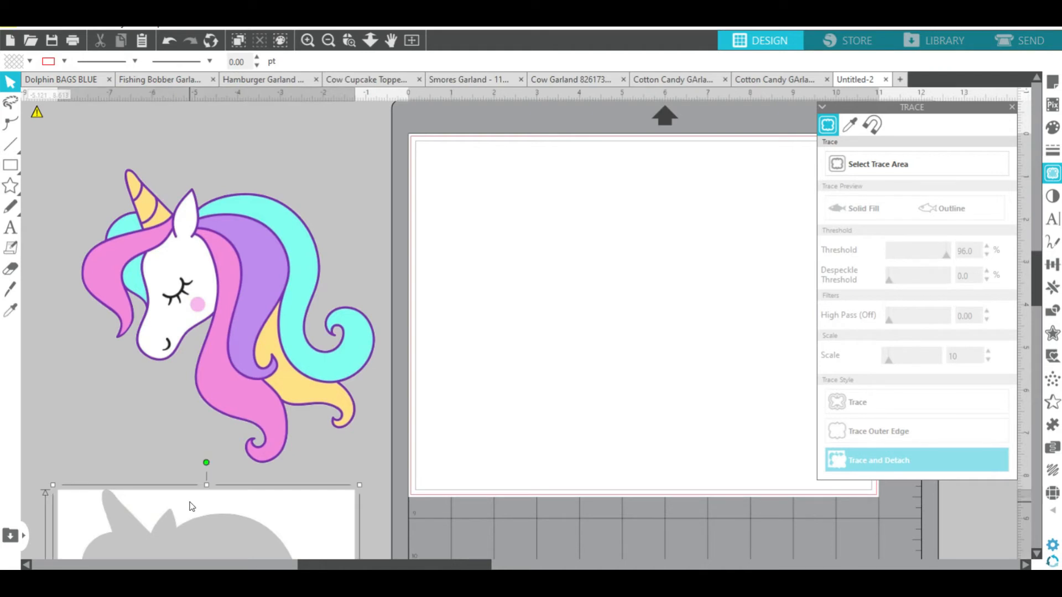
pyautogui.press('Delete')
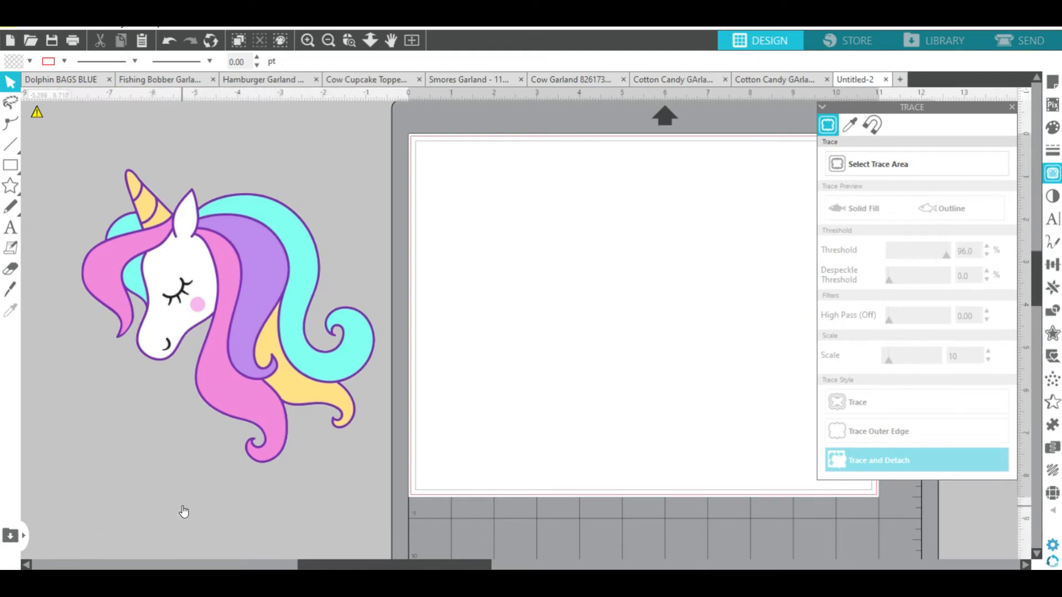
# Shift the detached unicorn slightly upward and create a 0.125 in offset with rounded corners around it
pyautogui.moveTo(147, 263)
pyautogui.mouseDown()
pyautogui.moveTo(157, 200)
pyautogui.moveTo(152, 246)
pyautogui.mouseUp()
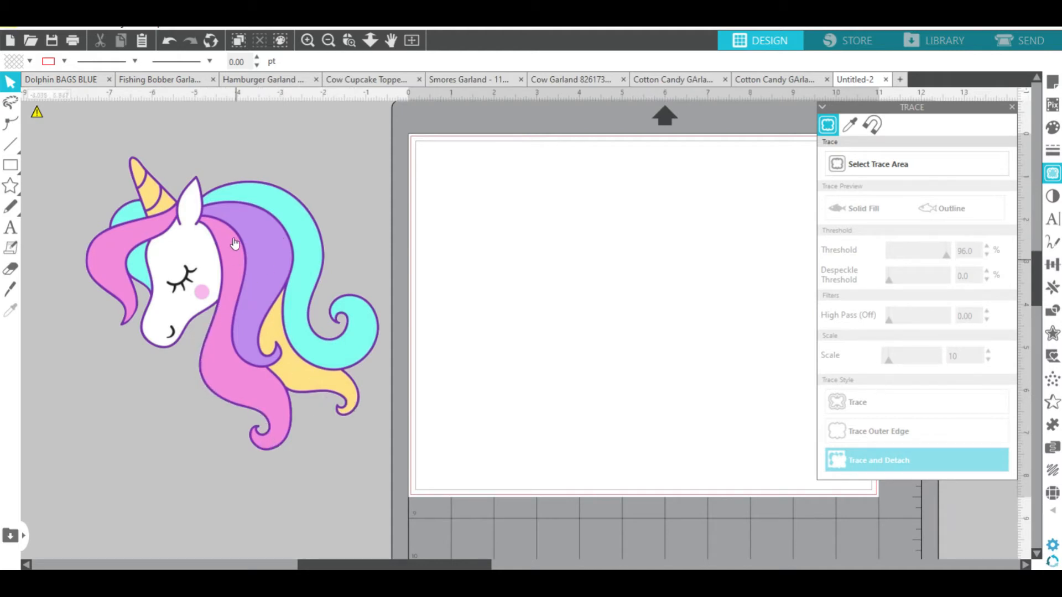
pyautogui.click(215, 249)
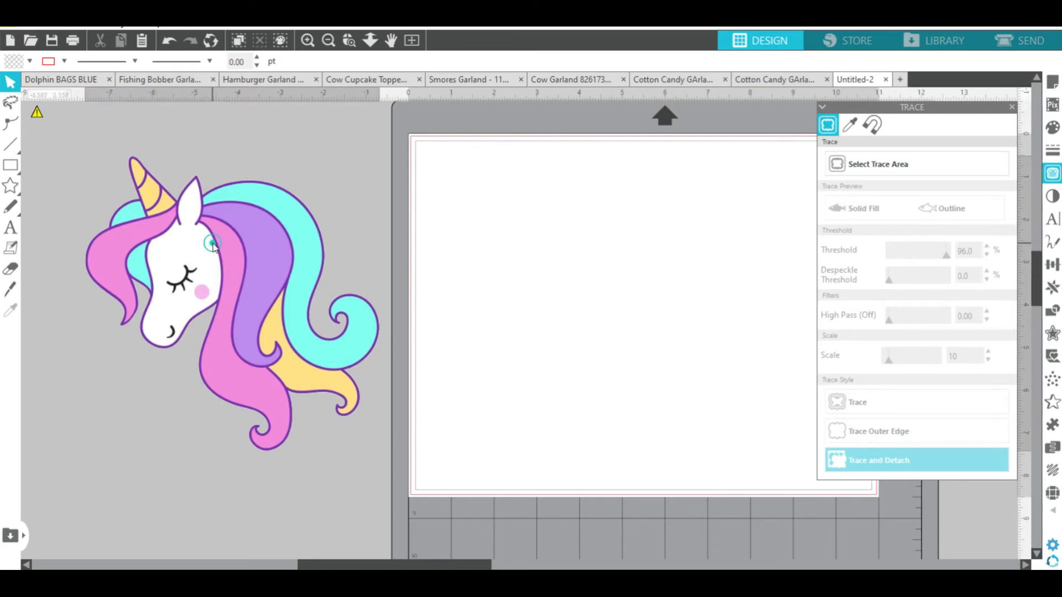
pyautogui.rightClick(211, 256)
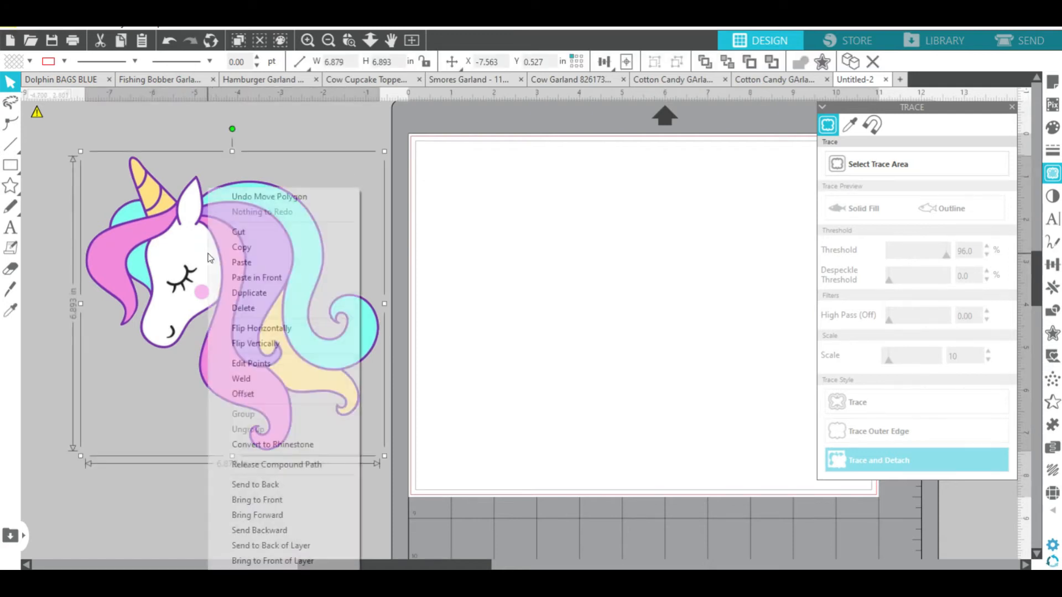
pyautogui.click(254, 394)
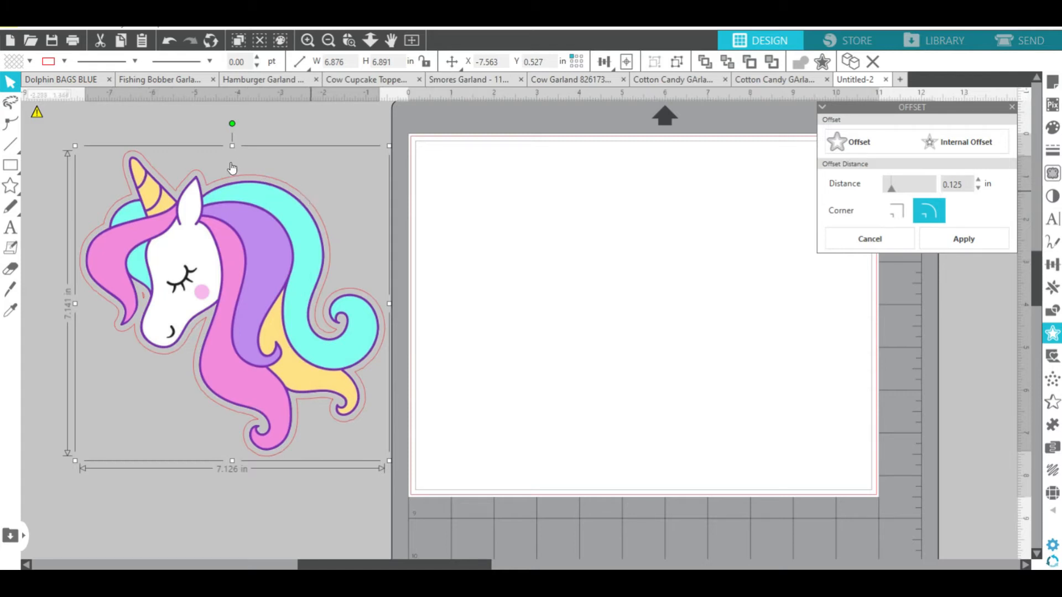
# Fill the offset shape around the unicorn with white
pyautogui.click(30, 61)
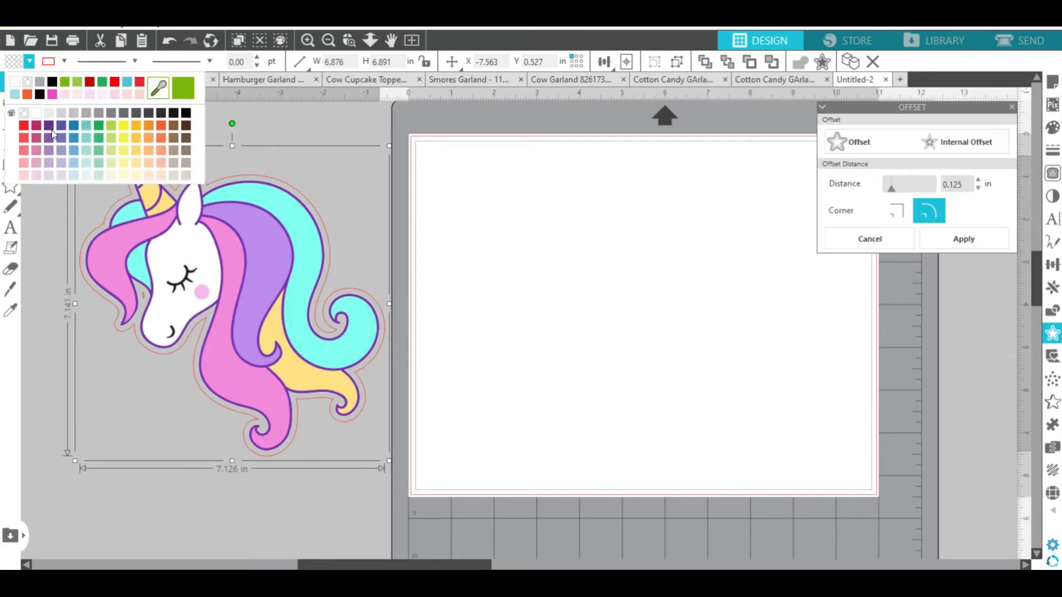
pyautogui.click(39, 114)
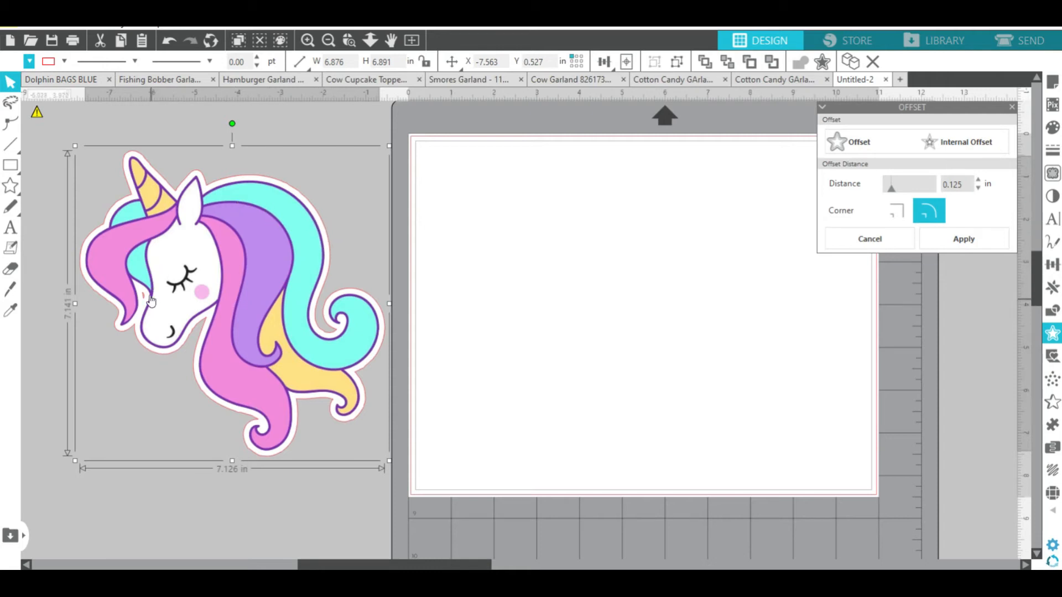
pyautogui.click(307, 41)
pyautogui.moveTo(450, 566); pyautogui.dragTo(355, 561)
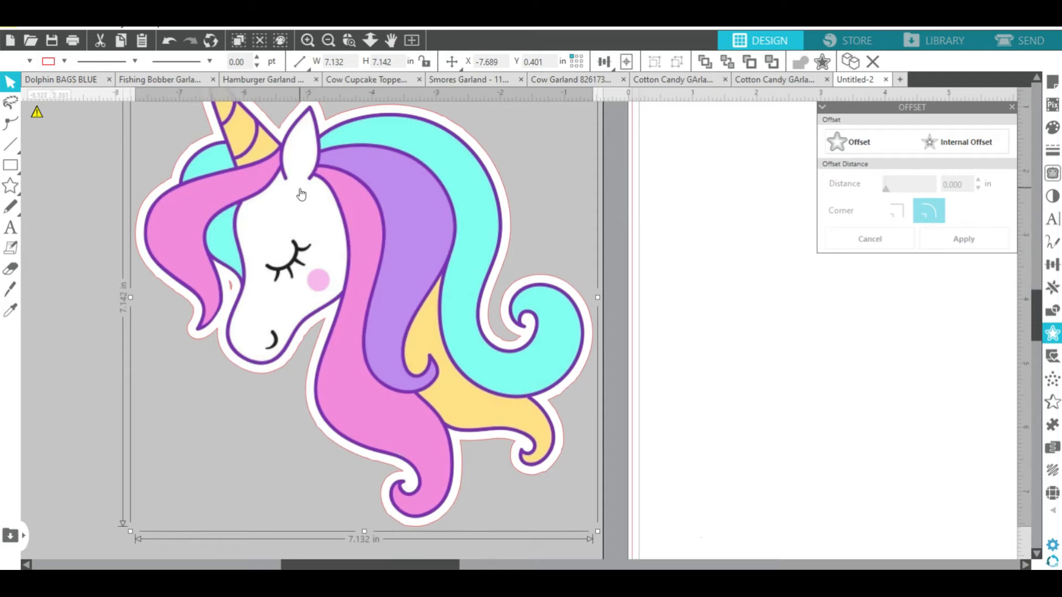
# Move the unicorn off its white offset shape and release the offset's compound path
pyautogui.click(276, 198)
pyautogui.moveTo(275, 198); pyautogui.dragTo(735, 286)
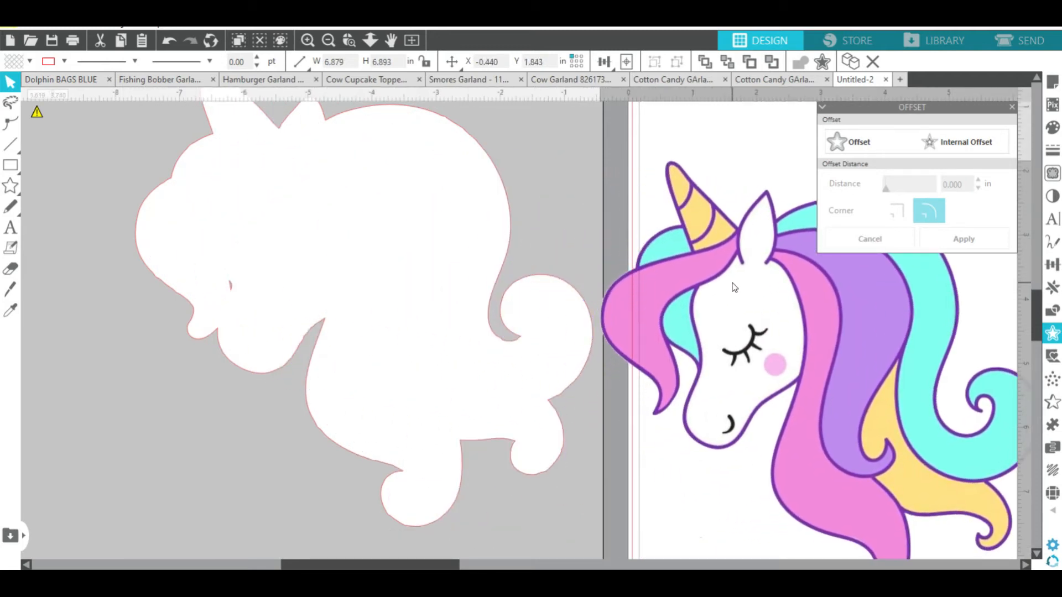
pyautogui.click(238, 340)
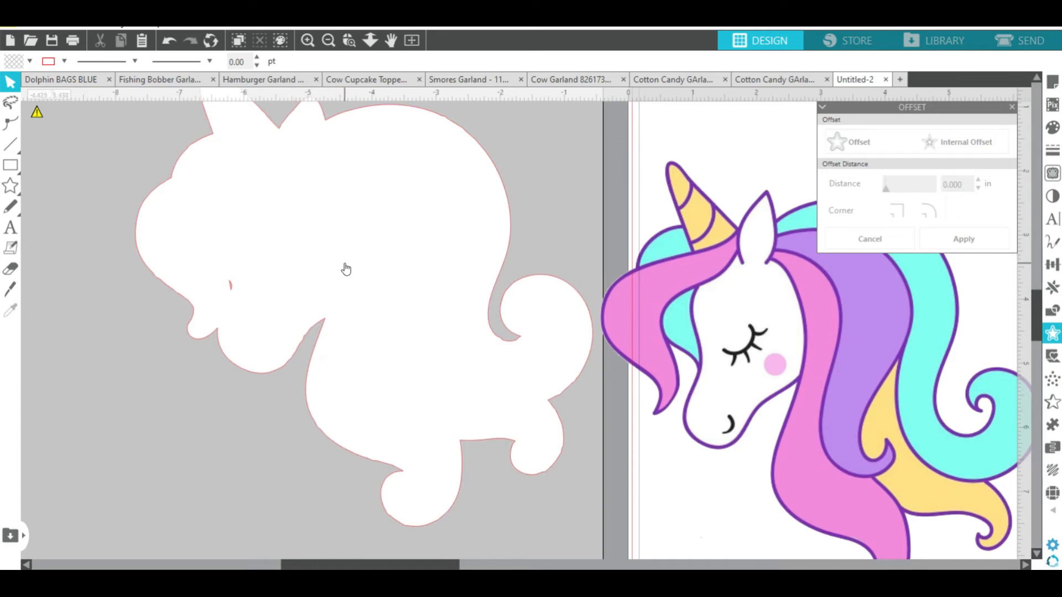
pyautogui.rightClick(271, 242)
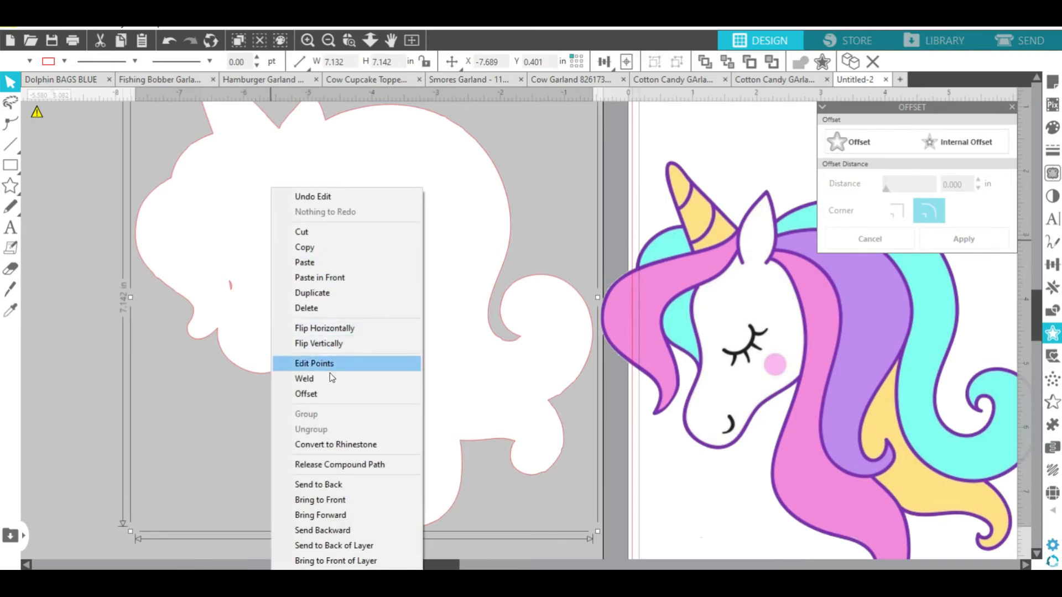
pyautogui.click(341, 464)
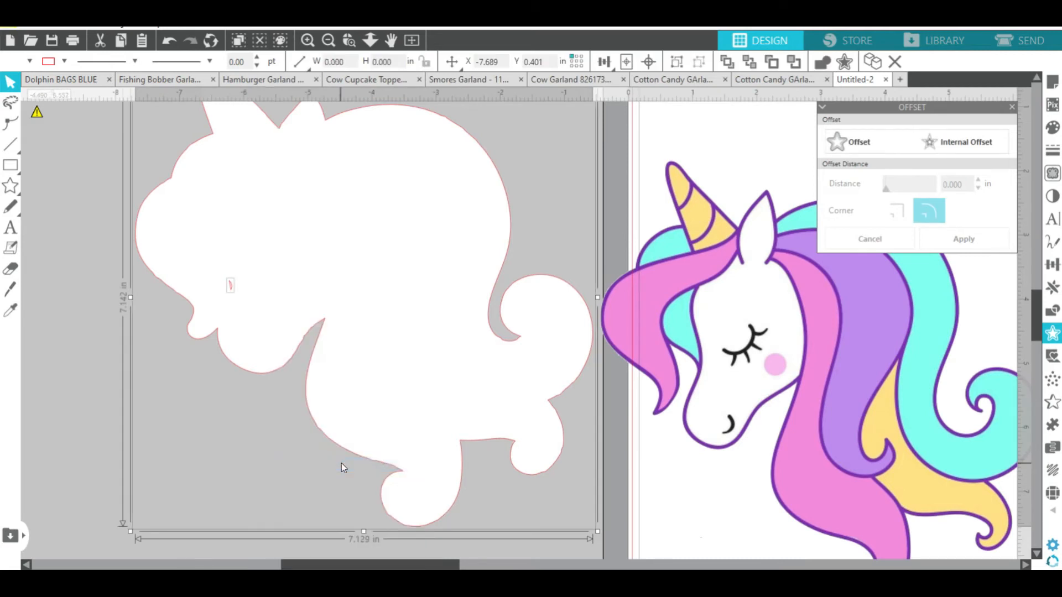
# Pull the tiny stray cut piece out of the white offset shape and delete it
pyautogui.click(90, 204)
pyautogui.moveTo(231, 285); pyautogui.dragTo(117, 366)
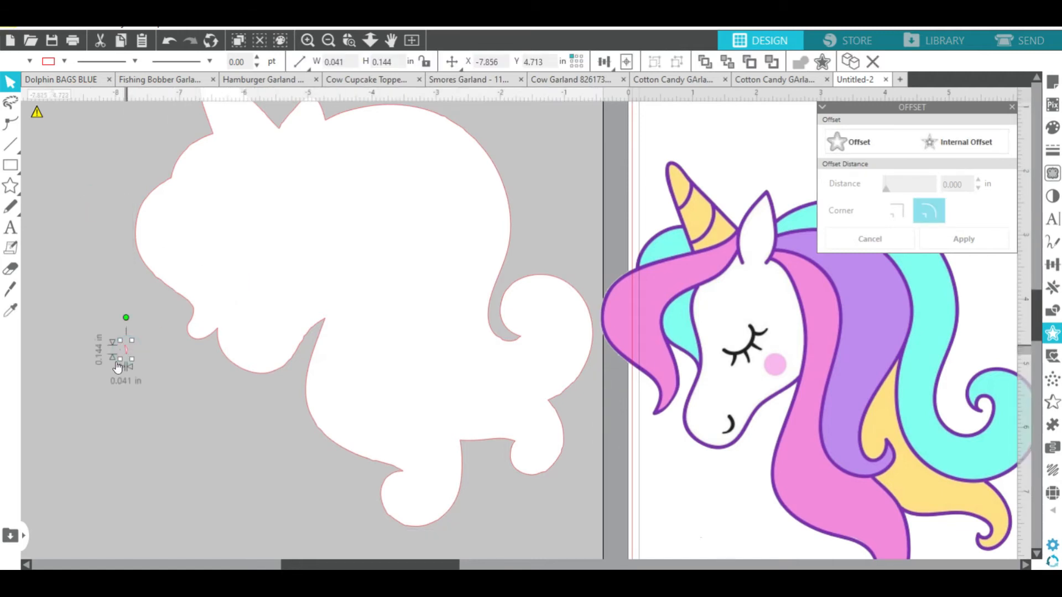
pyautogui.press('Delete')
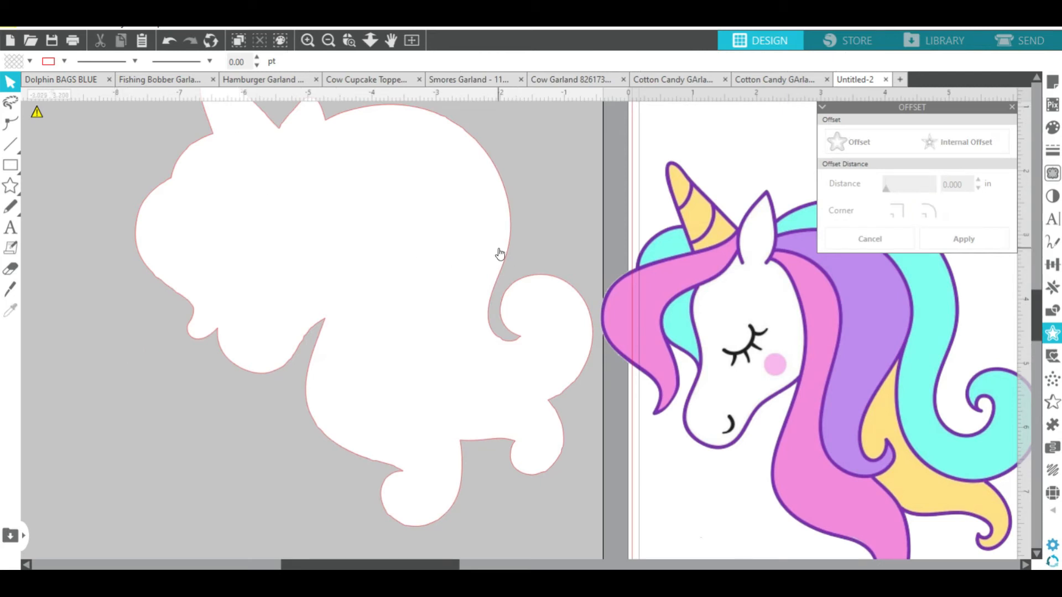
# Place the unicorn back over the white offset shape, lining it up by eye
pyautogui.scroll(1, 502, 263)
pyautogui.scroll(1, 498, 249)
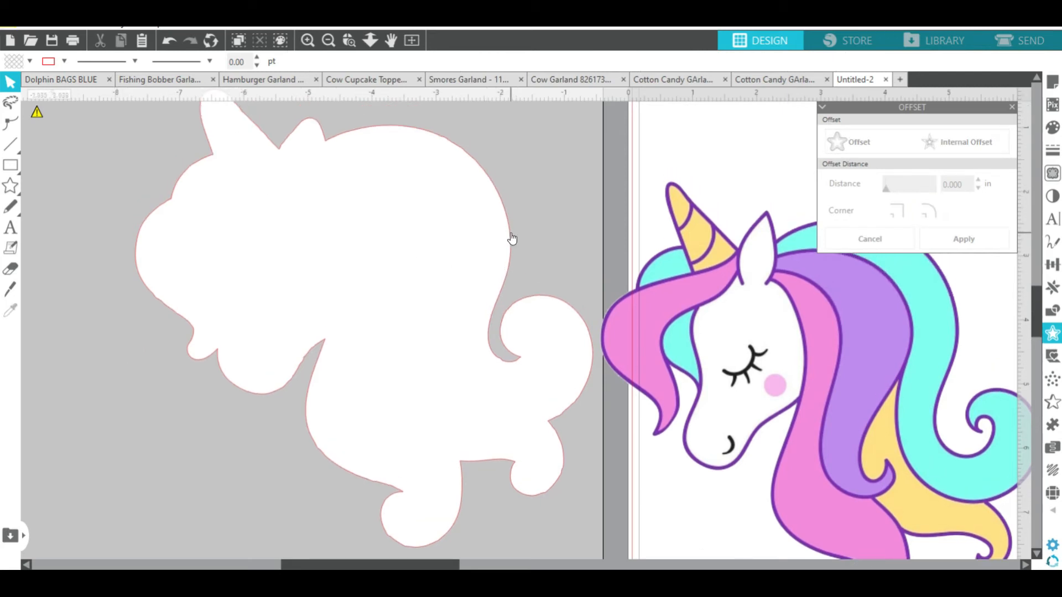
pyautogui.moveTo(748, 353); pyautogui.dragTo(294, 267)
pyautogui.press('Escape')
pyautogui.scroll(1, 391, 286)
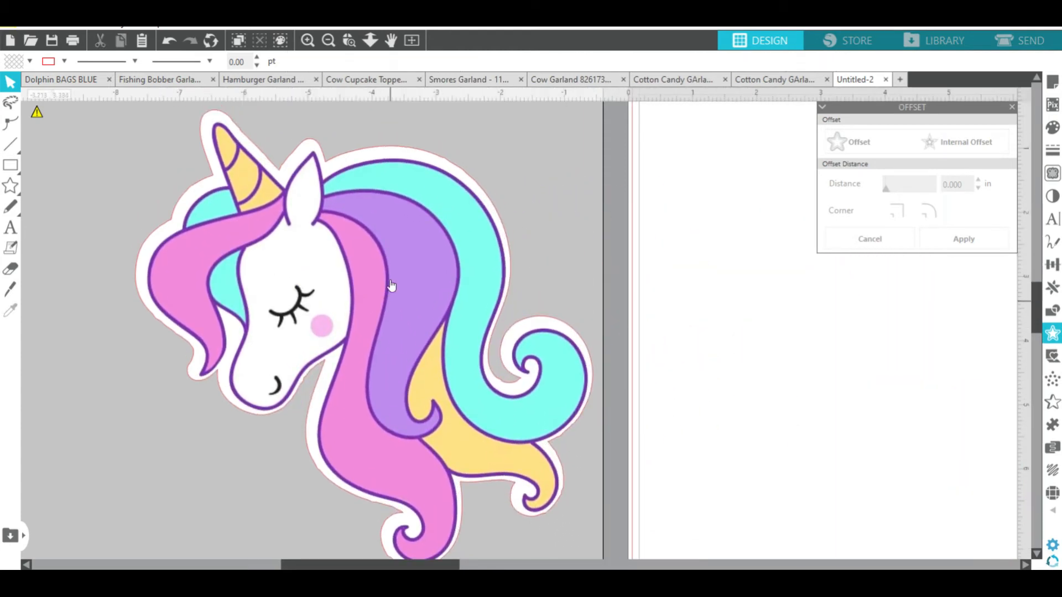
# Pull the unicorn out of alignment, partly off its white offset shape
pyautogui.click(328, 40)
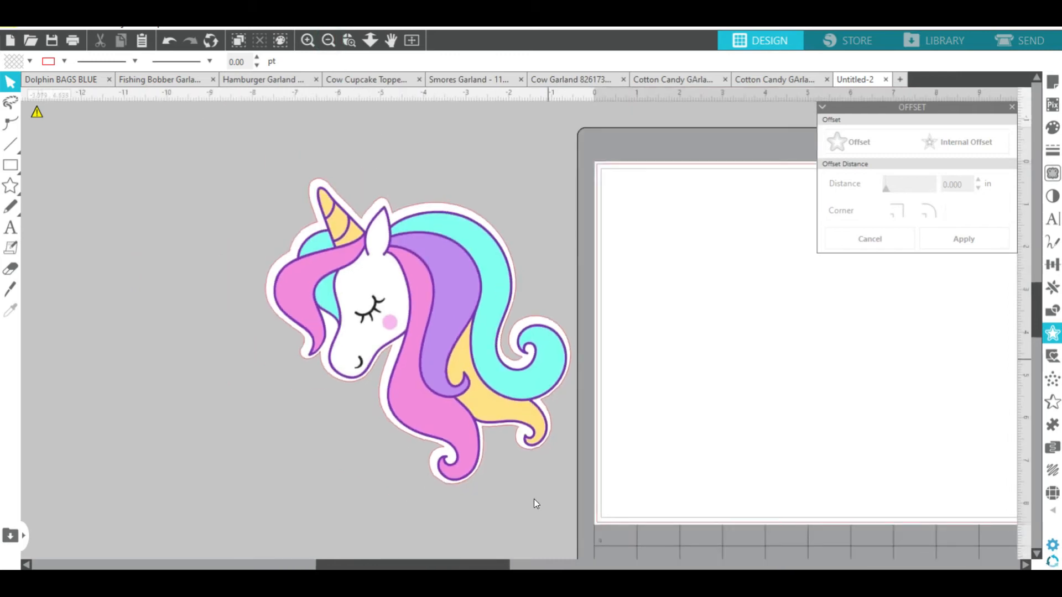
pyautogui.moveTo(446, 567); pyautogui.dragTo(493, 567)
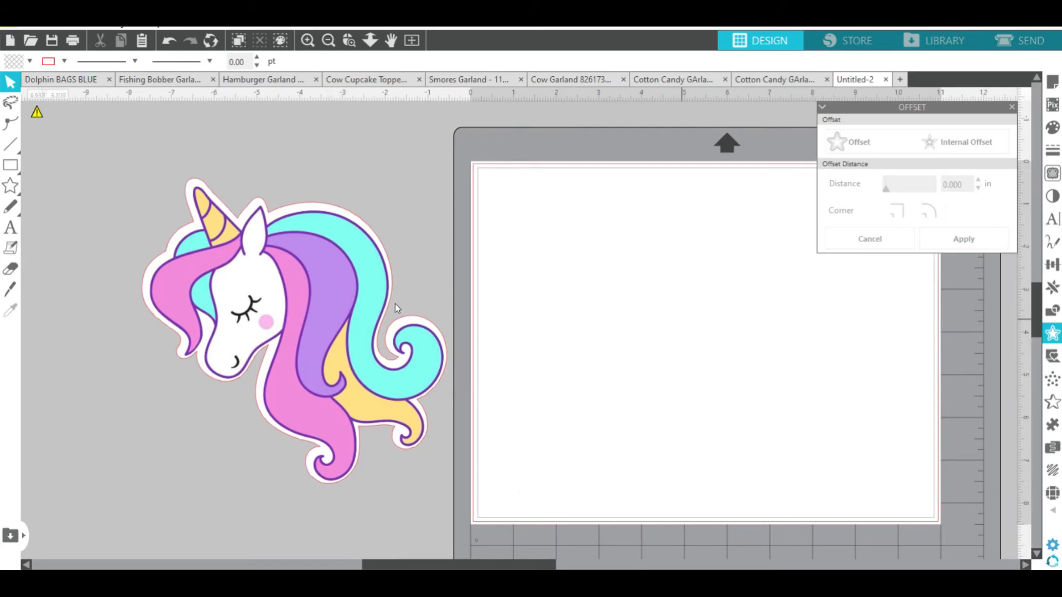
pyautogui.moveTo(273, 288)
pyautogui.mouseDown()
pyautogui.moveTo(269, 277)
pyautogui.moveTo(297, 276)
pyautogui.moveTo(283, 295)
pyautogui.moveTo(274, 287)
pyautogui.mouseUp()
pyautogui.press('Escape')
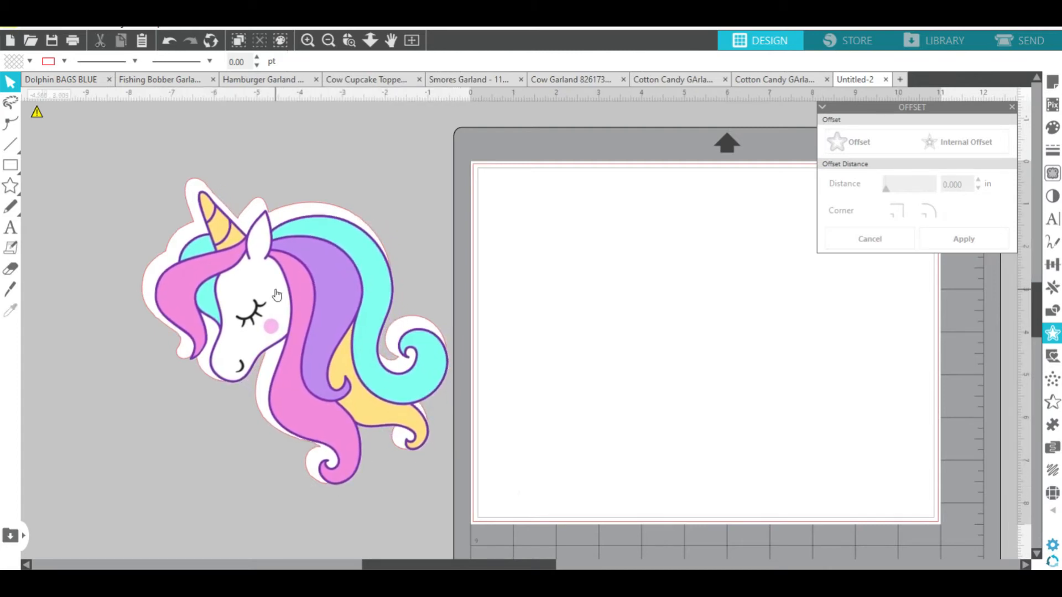
pyautogui.moveTo(238, 268); pyautogui.dragTo(368, 273)
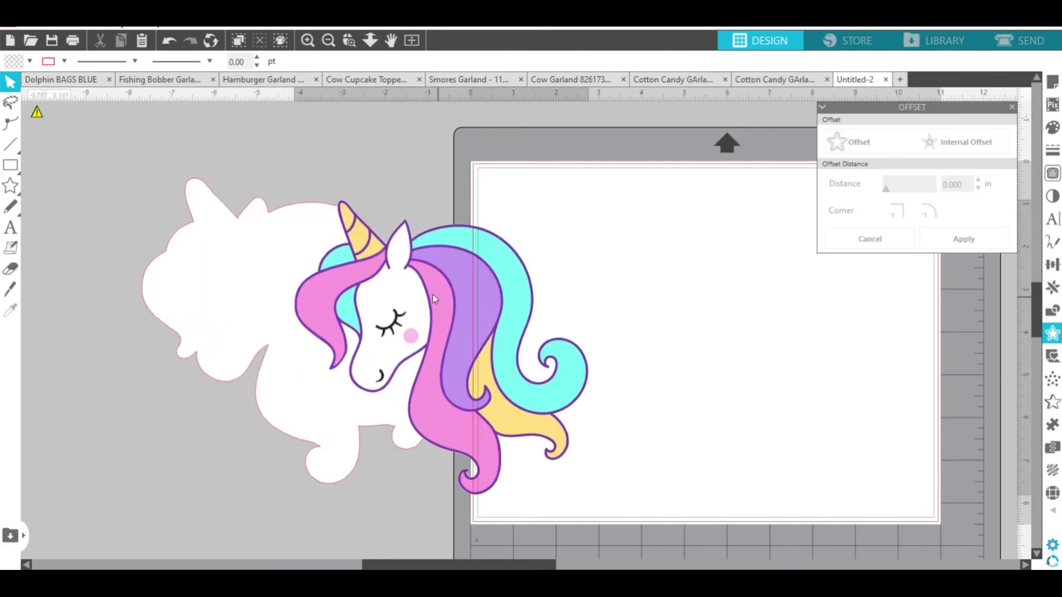
# Center-align the unicorn and its white offset shape on each other and group them
pyautogui.moveTo(117, 163); pyautogui.dragTo(574, 510)
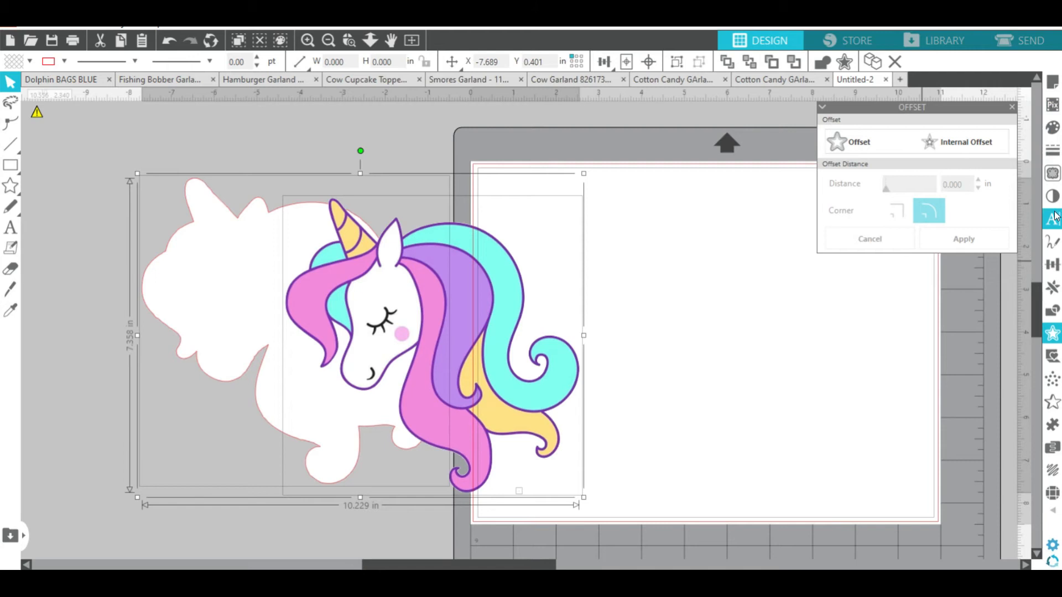
pyautogui.click(1052, 266)
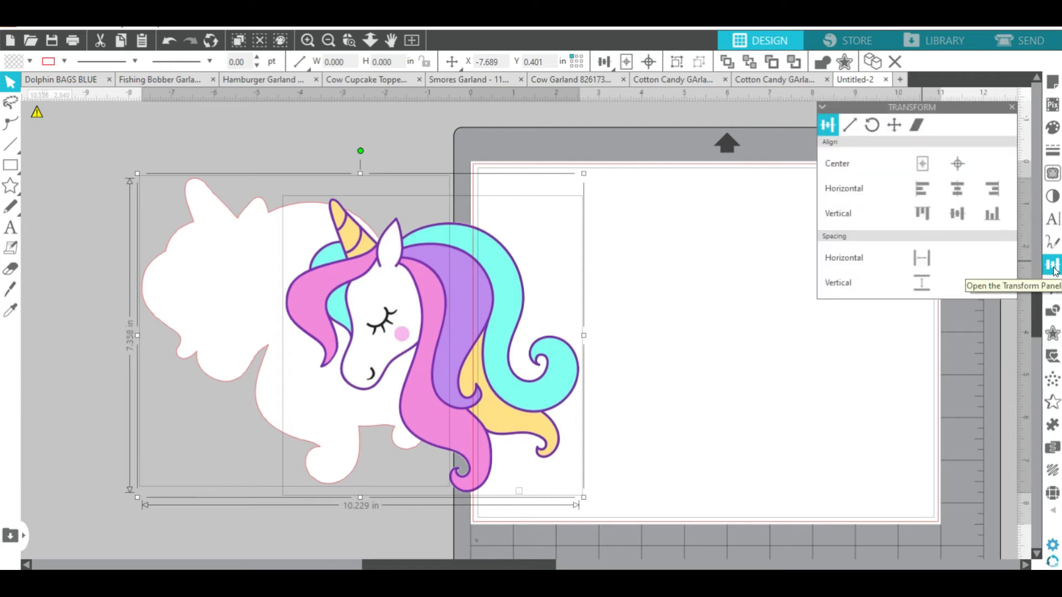
pyautogui.click(957, 165)
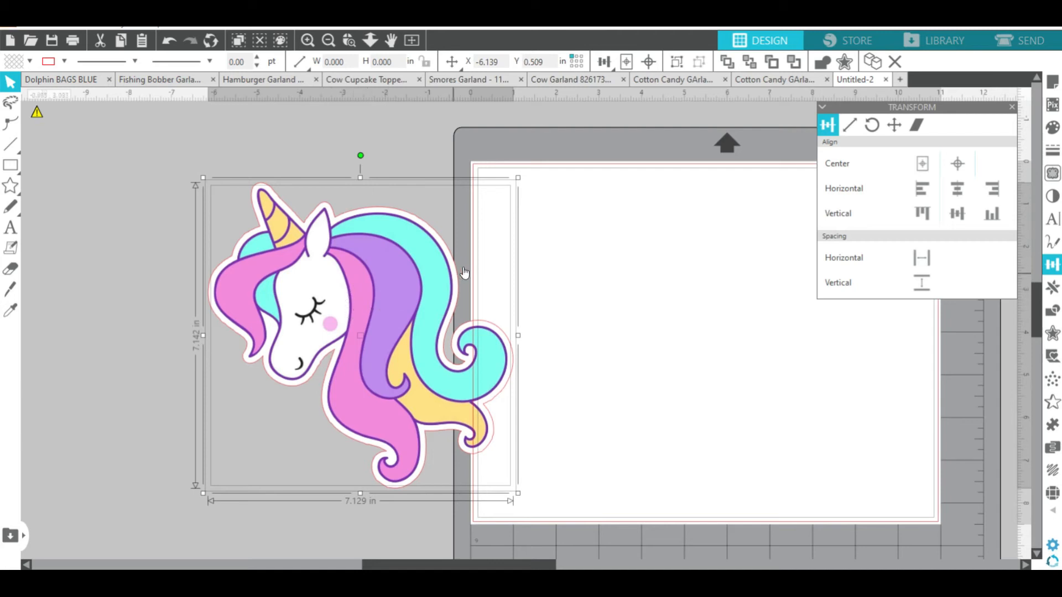
pyautogui.rightClick(367, 266)
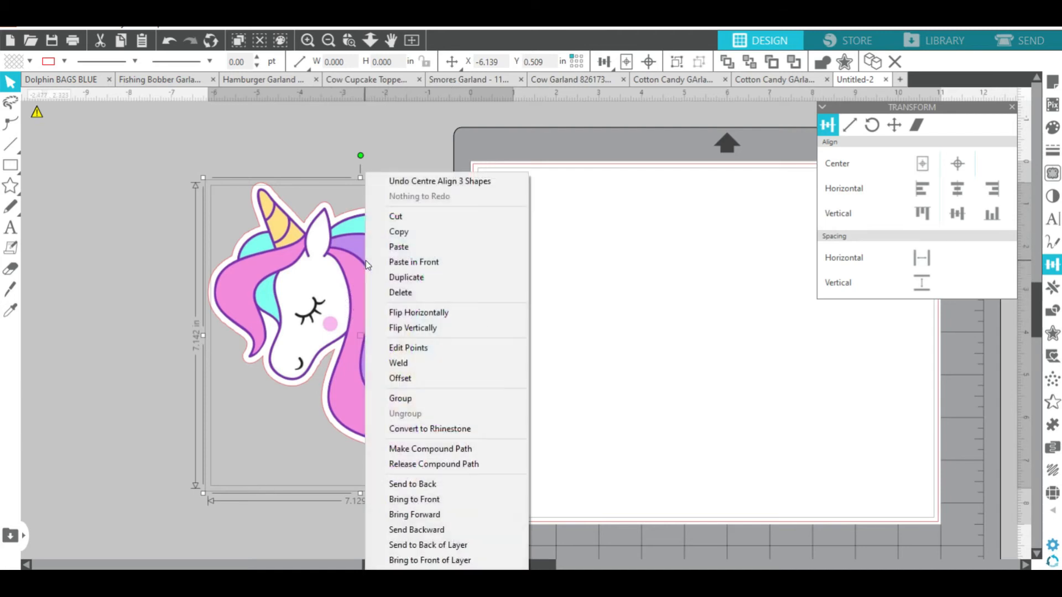
pyautogui.click(416, 401)
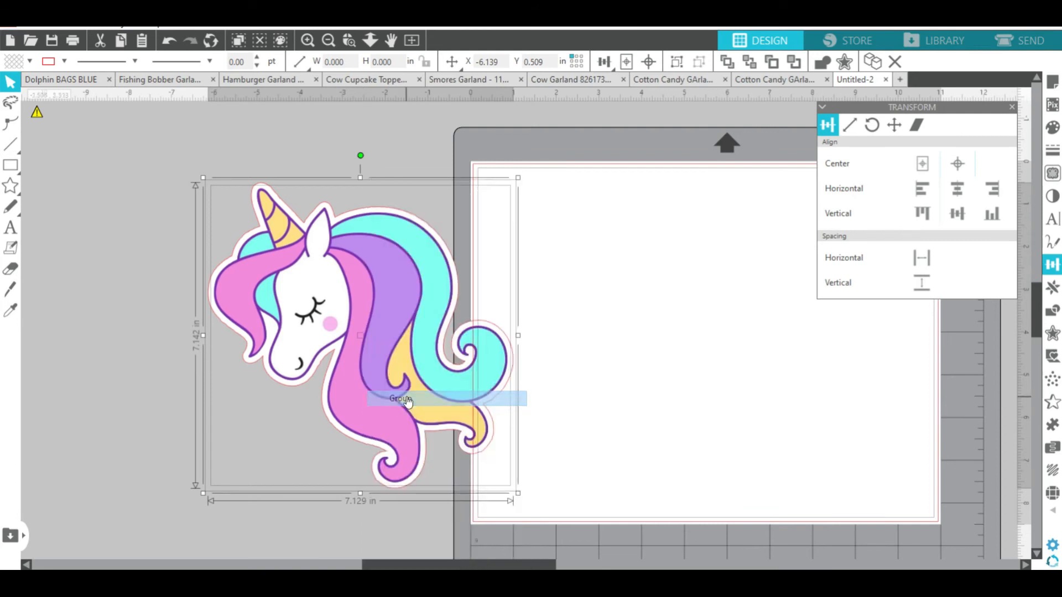
# Move the grouped unicorn onto the landscape page, near its left edge at about X 0.55 in, Y 0.49 in
pyautogui.moveTo(343, 341); pyautogui.dragTo(631, 301)
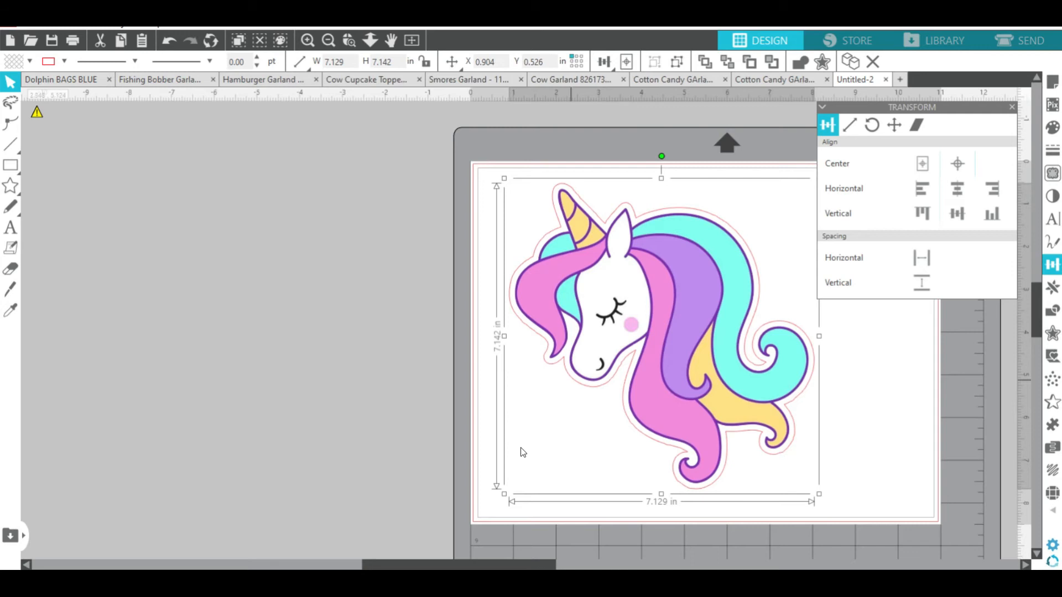
pyautogui.moveTo(400, 566); pyautogui.dragTo(519, 535)
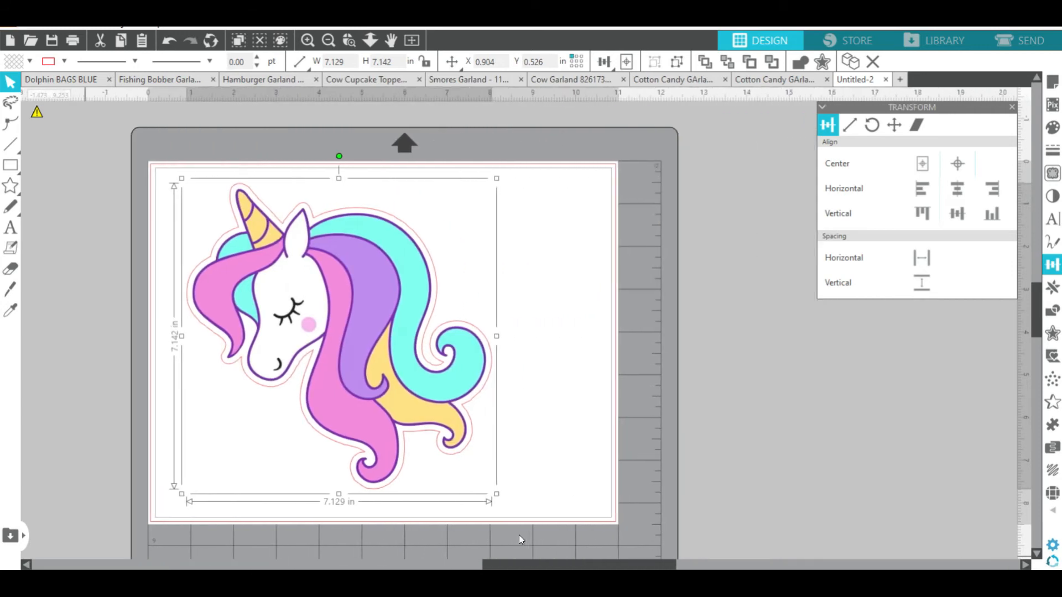
pyautogui.moveTo(245, 270); pyautogui.dragTo(297, 290)
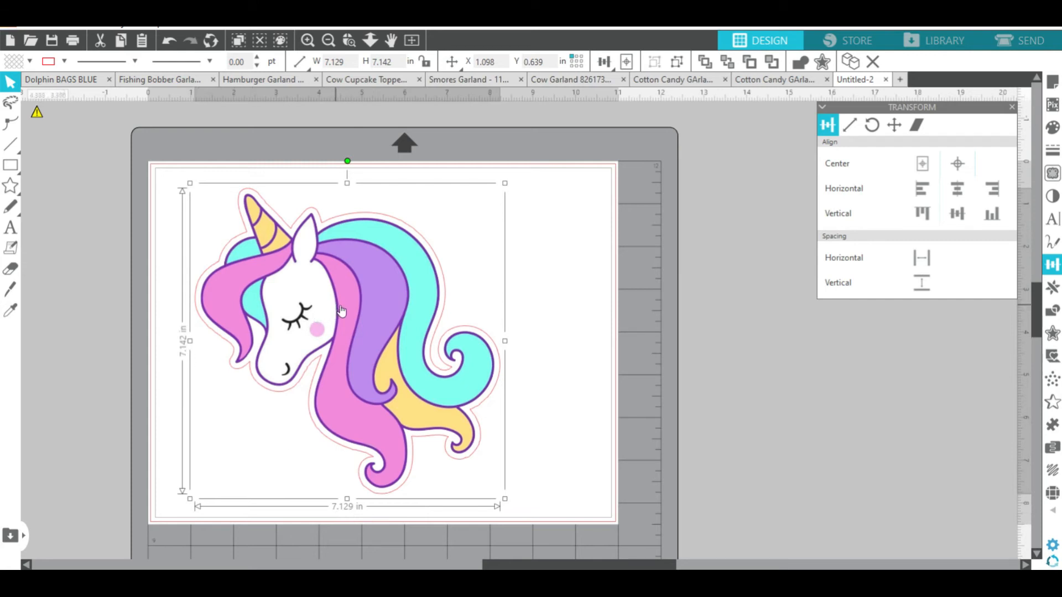
pyautogui.moveTo(321, 298); pyautogui.dragTo(300, 291)
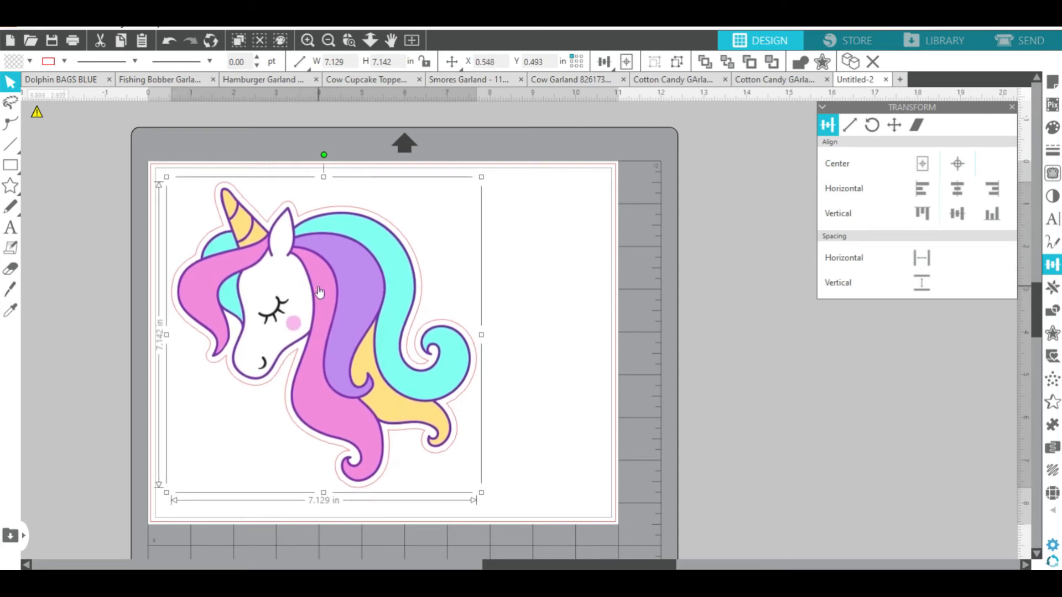
# Copy the large grouped unicorn and paste a duplicate onto the page
pyautogui.rightClick(319, 293)
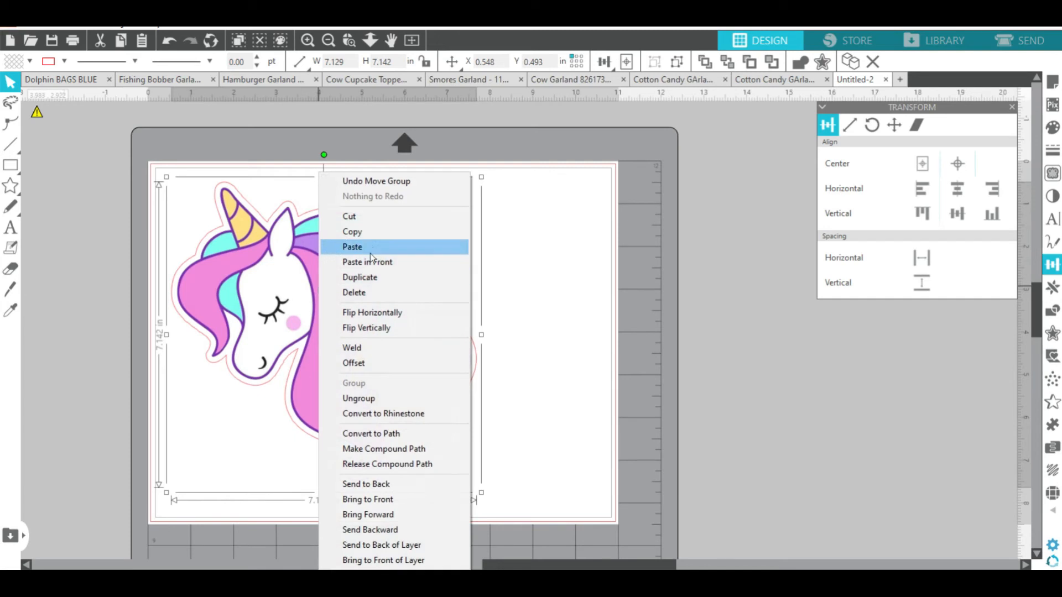
pyautogui.click(364, 231)
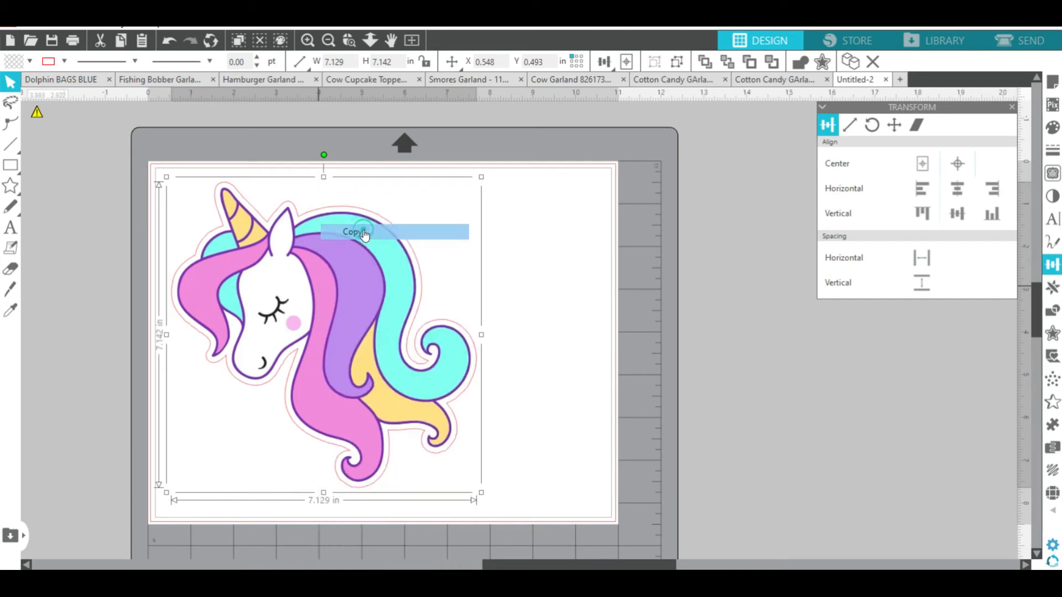
pyautogui.click(547, 229)
pyautogui.rightClick(547, 229)
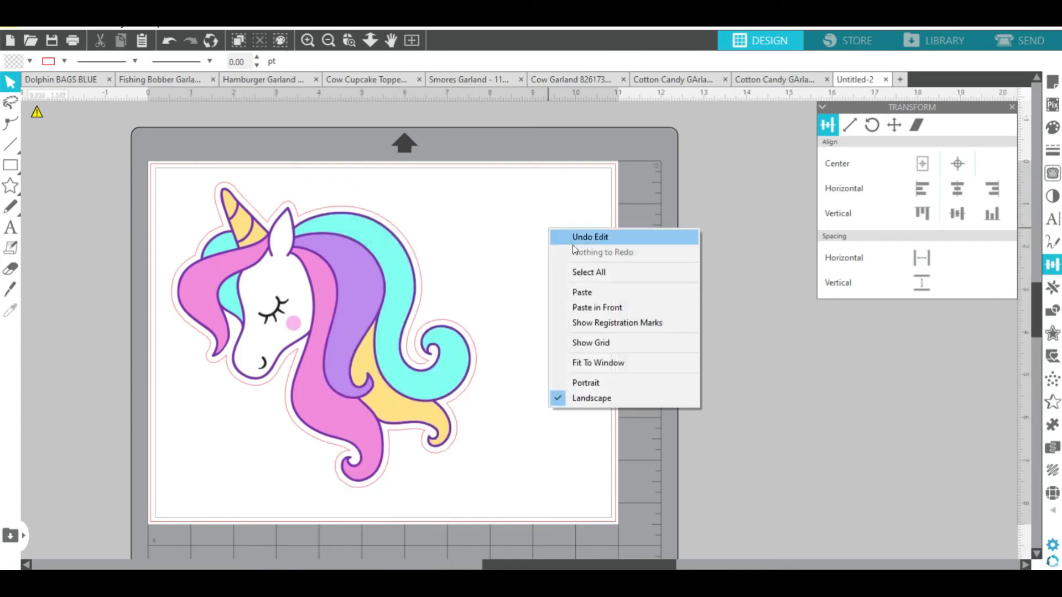
pyautogui.click(581, 292)
# Shrink the duplicate unicorn to about 2.1 in wide and place it in the page's upper right area, beside the large one
pyautogui.moveTo(373, 256); pyautogui.dragTo(626, 250)
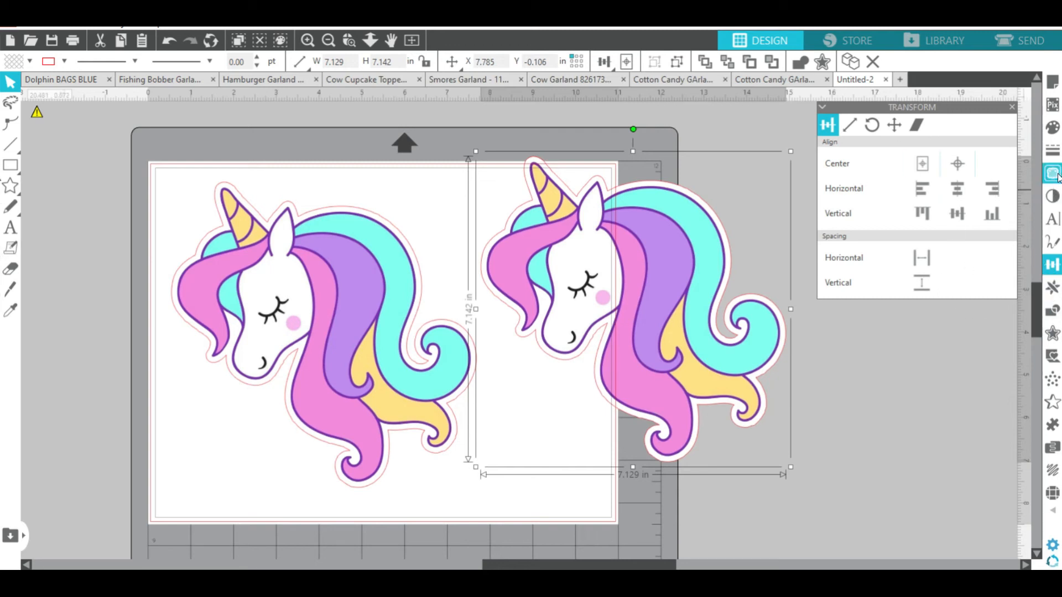
pyautogui.moveTo(790, 467); pyautogui.dragTo(571, 263)
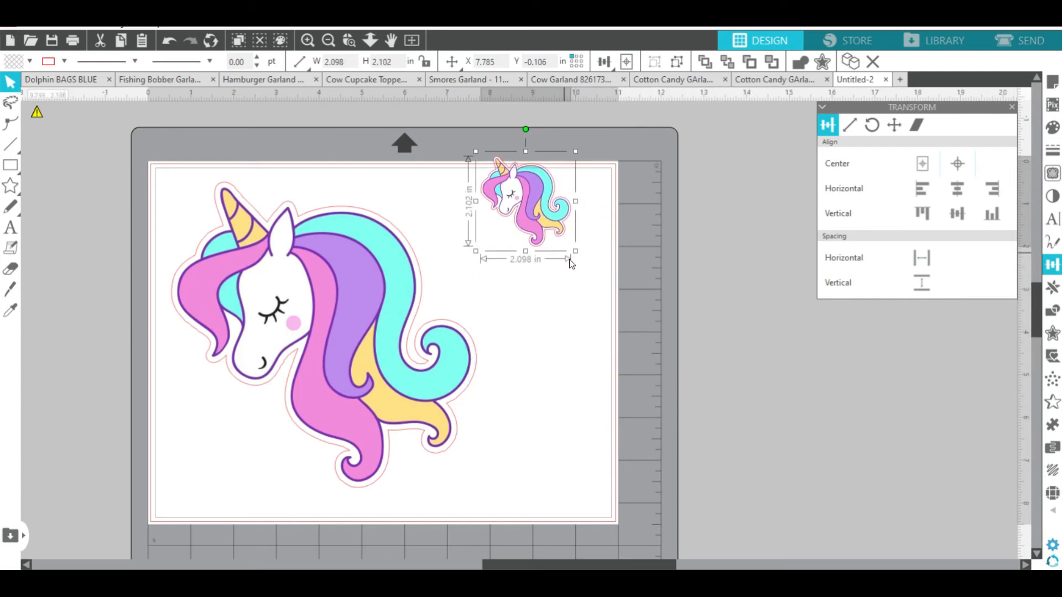
pyautogui.moveTo(545, 217); pyautogui.dragTo(540, 254)
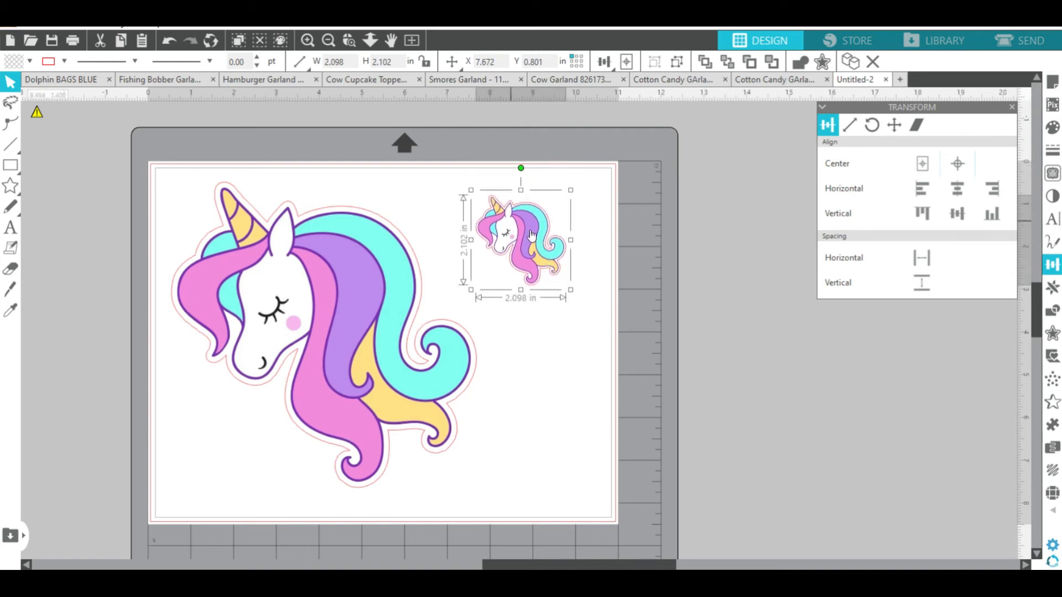
# Copy the small unicorn, paste a duplicate and place it directly below the first small one
pyautogui.rightClick(529, 231)
pyautogui.click(576, 229)
pyautogui.rightClick(656, 244)
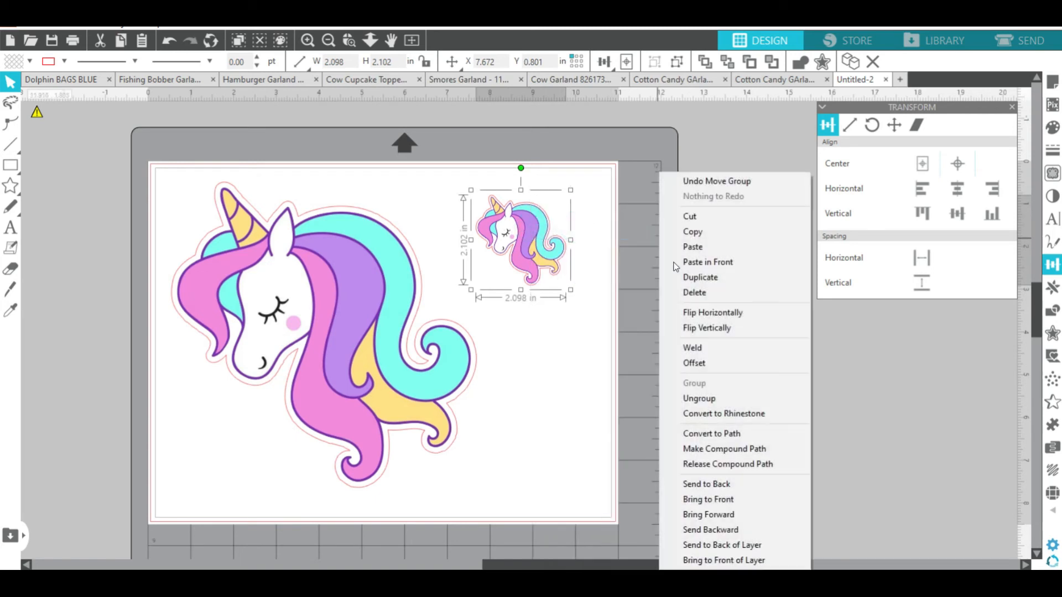
pyautogui.click(702, 244)
pyautogui.moveTo(543, 261); pyautogui.dragTo(528, 331)
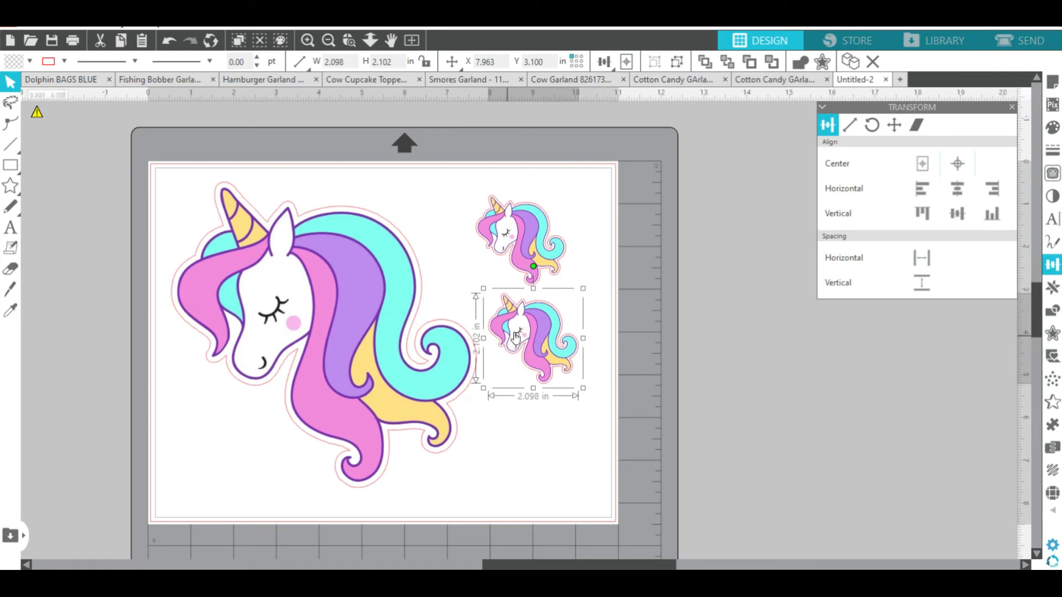
pyautogui.moveTo(518, 335); pyautogui.dragTo(522, 332)
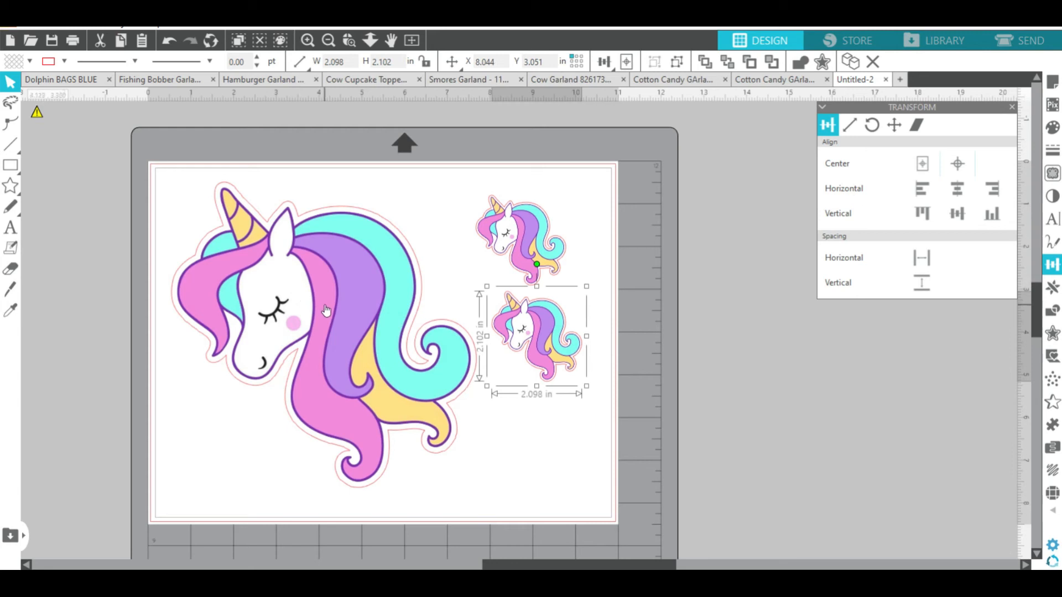
# Fine-tune the position of the lower small unicorn beneath the upper one and deselect it
pyautogui.click(300, 266)
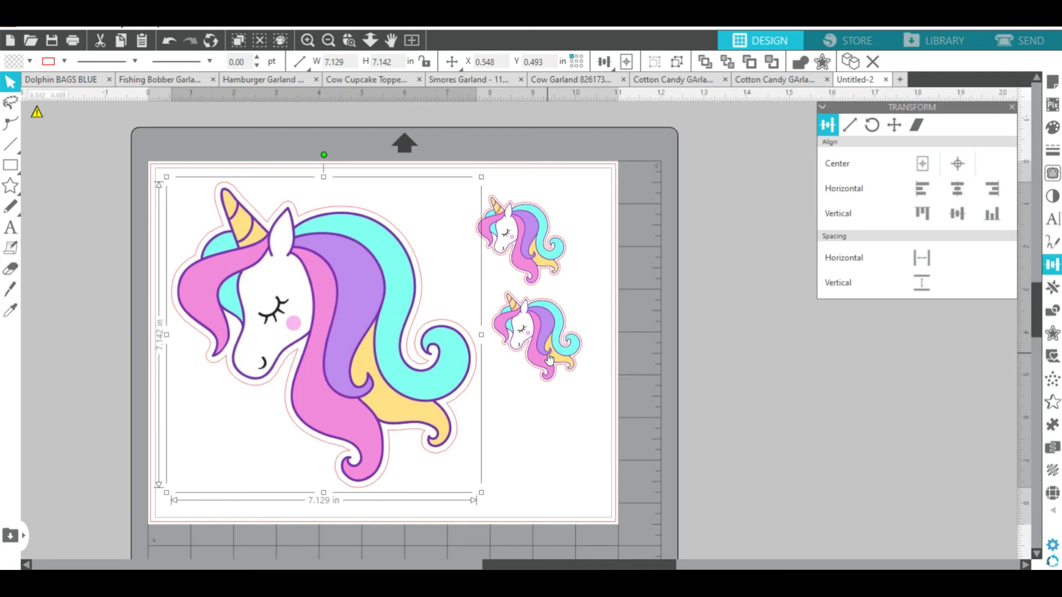
pyautogui.click(550, 337)
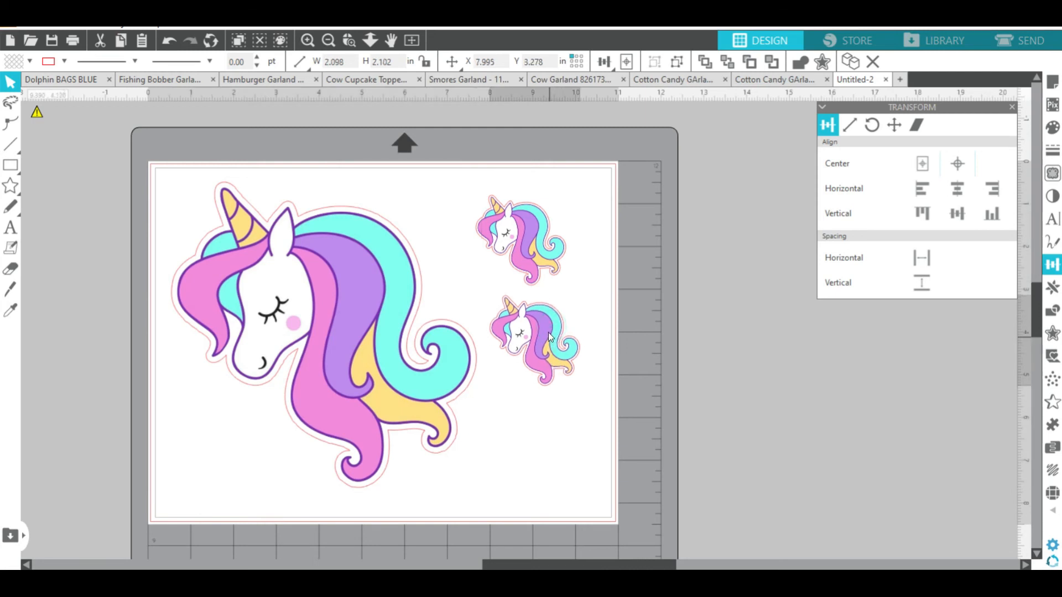
pyautogui.moveTo(549, 332); pyautogui.dragTo(549, 327)
pyautogui.click(480, 354)
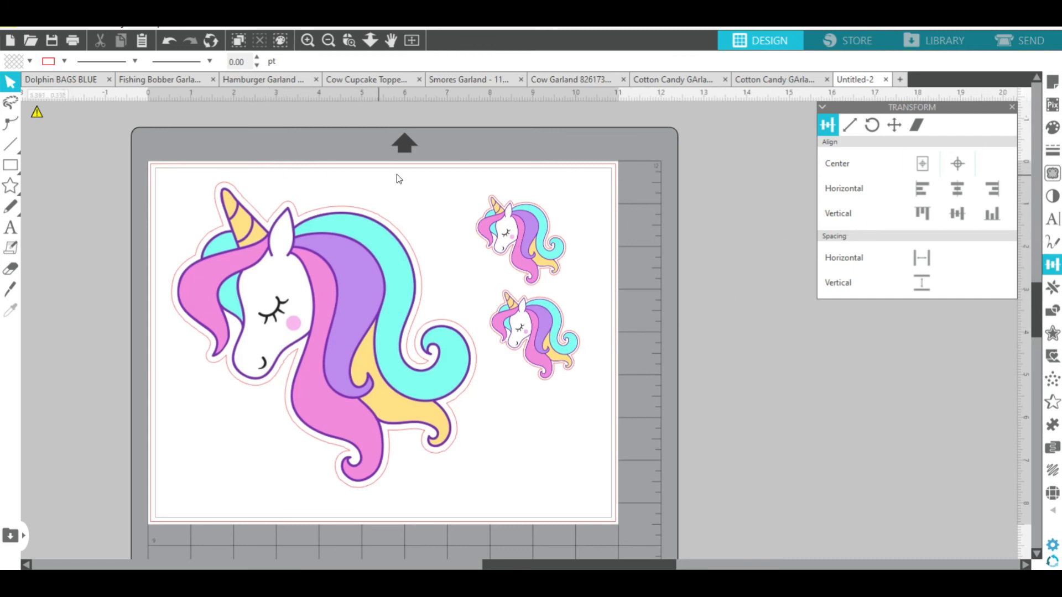
# Turn on registration marks in the page setup, keeping the default orientation
pyautogui.click(1053, 83)
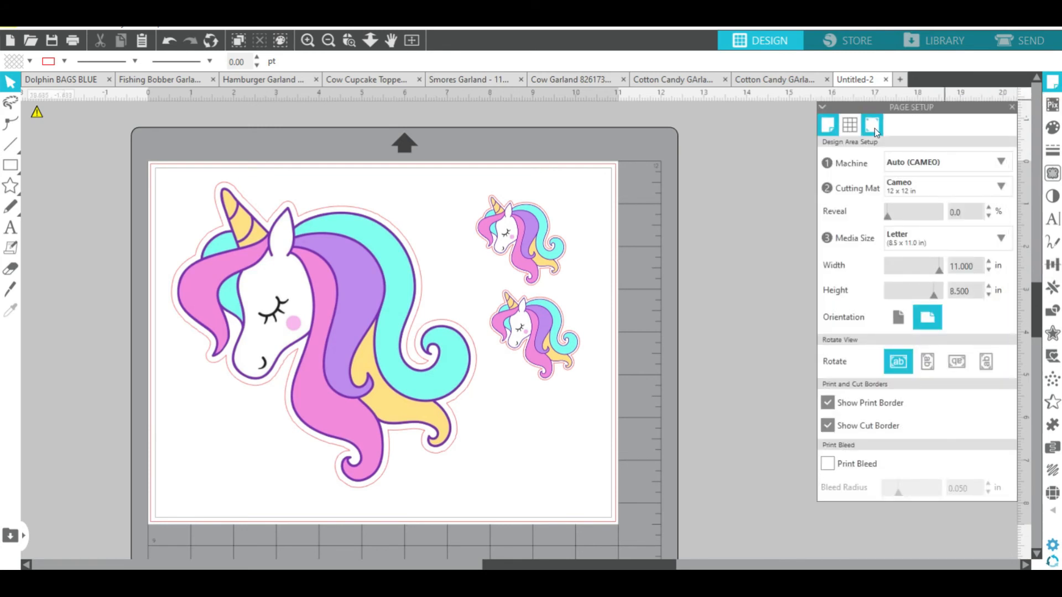
pyautogui.click(876, 129)
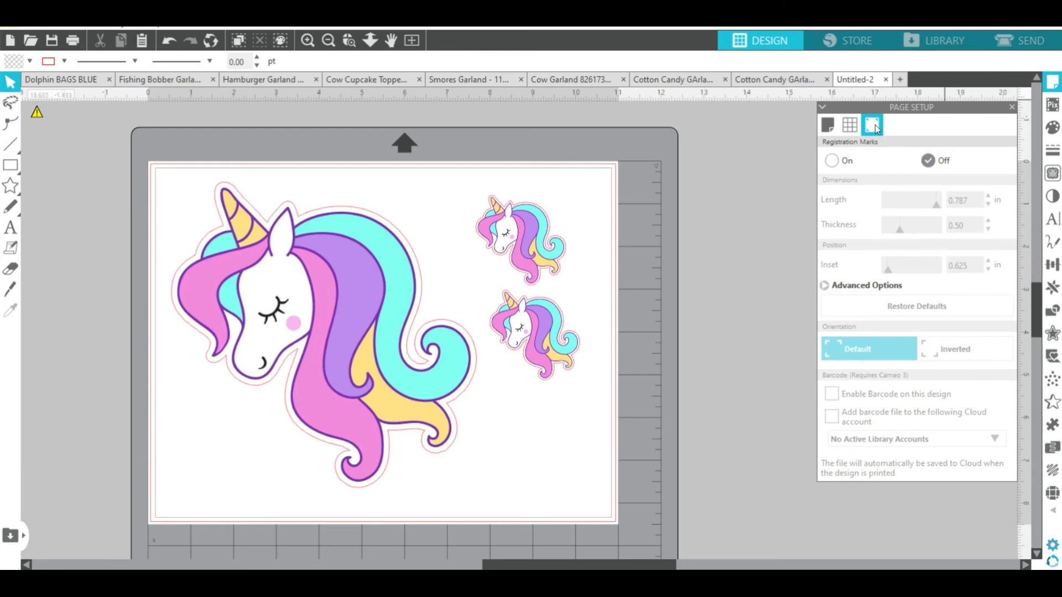
pyautogui.click(832, 166)
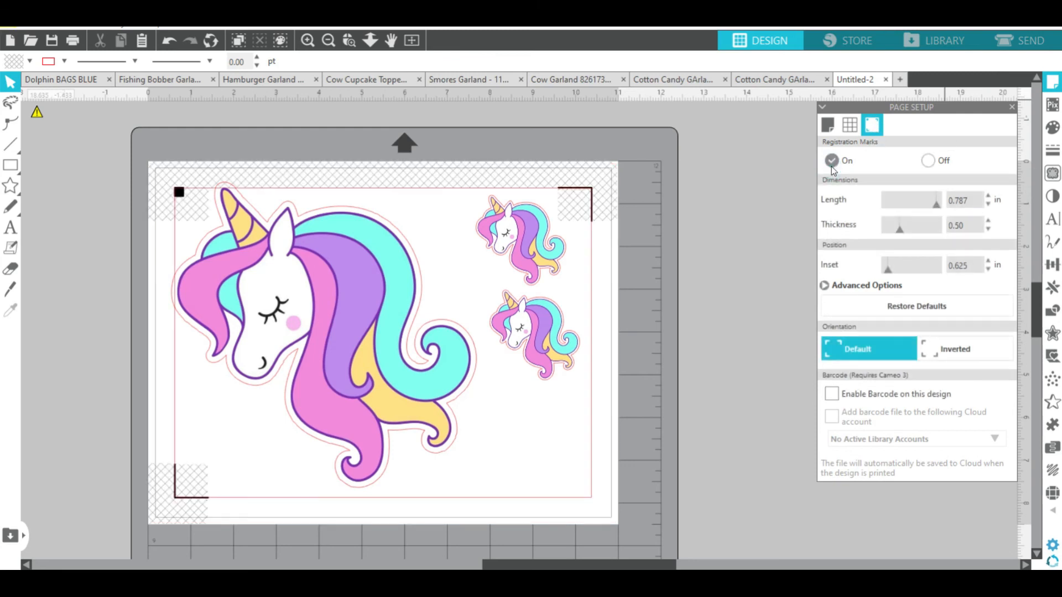
# Move the large unicorn and rotate it slightly counterclockwise so its artwork fits inside the registration mark border and clears the hatched areas
pyautogui.moveTo(255, 232); pyautogui.dragTo(260, 242)
pyautogui.click(247, 216)
pyautogui.moveTo(334, 170); pyautogui.dragTo(319, 161)
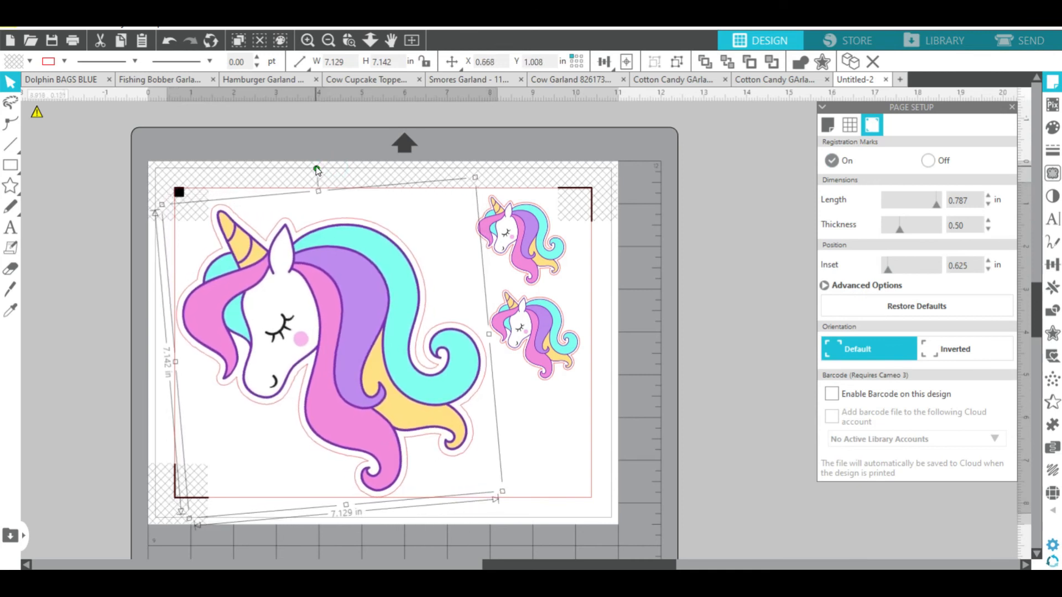
pyautogui.moveTo(283, 246); pyautogui.dragTo(283, 244)
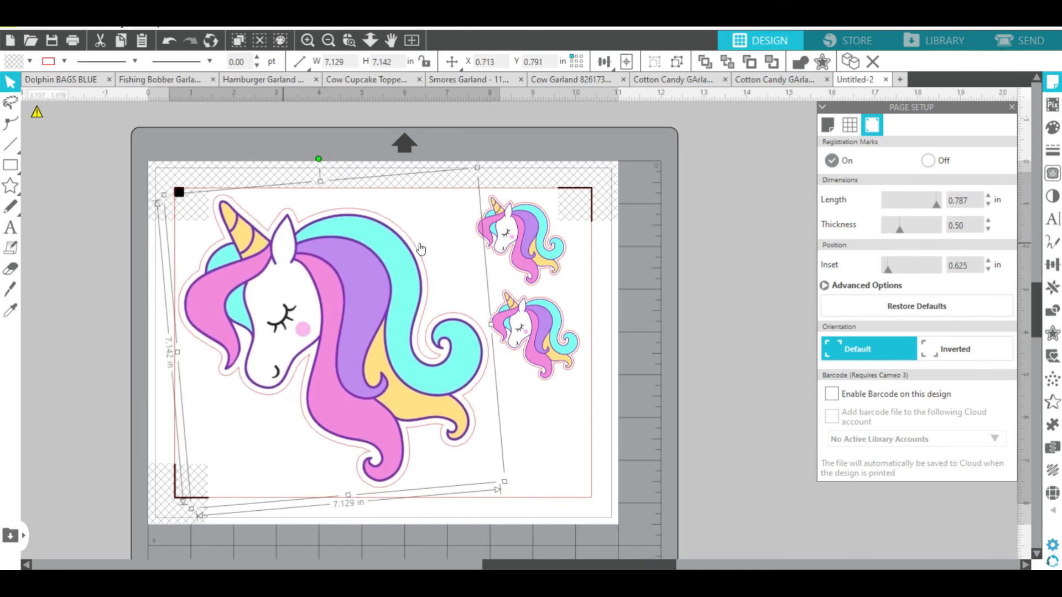
# Shift the upper small unicorn away from the corner registration mark, nudge the lower one slightly down, and deselect
pyautogui.click(539, 246)
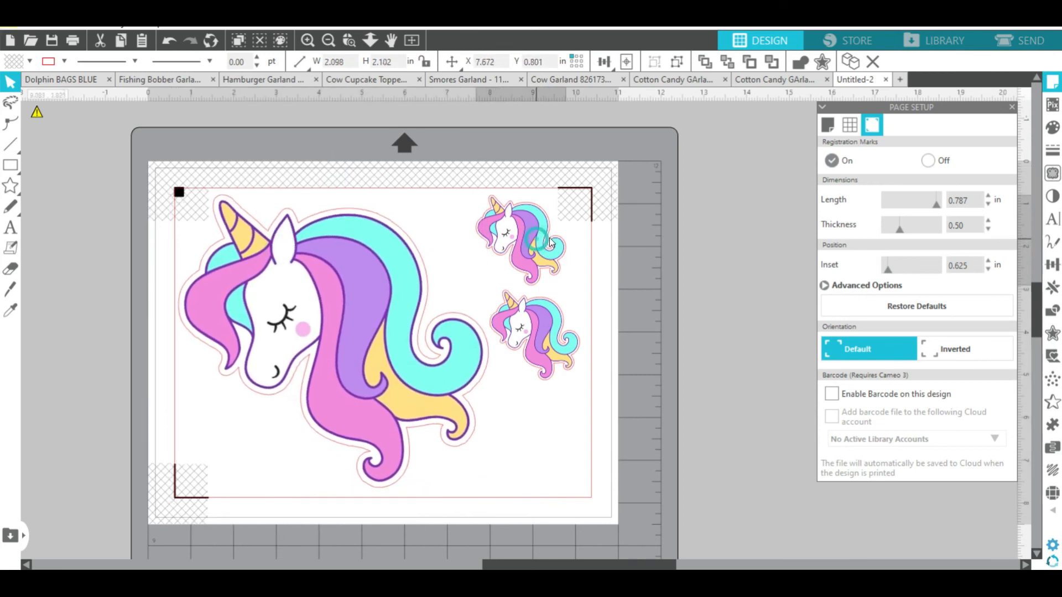
pyautogui.moveTo(528, 226)
pyautogui.mouseDown()
pyautogui.moveTo(520, 232)
pyautogui.moveTo(515, 221)
pyautogui.mouseUp()
pyautogui.click(528, 319)
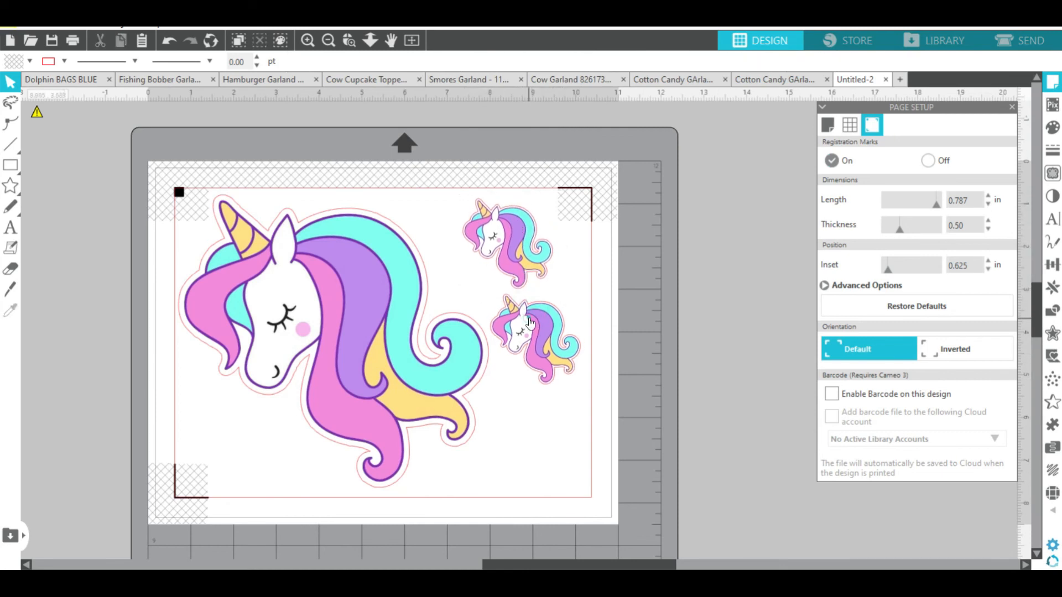
pyautogui.moveTo(529, 323); pyautogui.dragTo(530, 325)
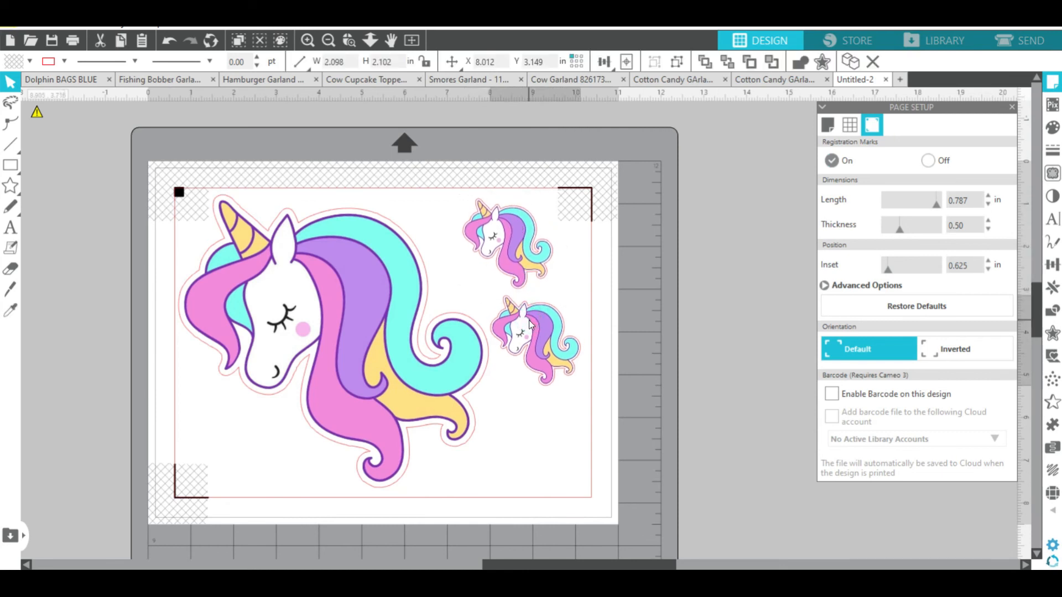
pyautogui.click(666, 290)
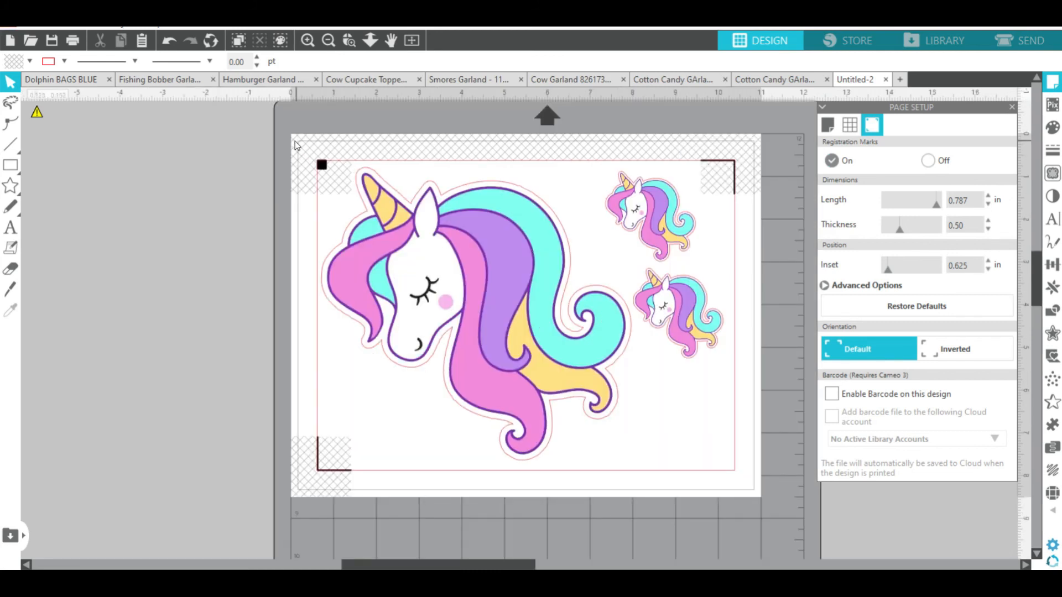
# Select all three unicorns, switch to the send setup and set them to Sketch Edge, finishing with everything deselected
pyautogui.click(288, 134)
pyautogui.moveTo(290, 137); pyautogui.dragTo(768, 505)
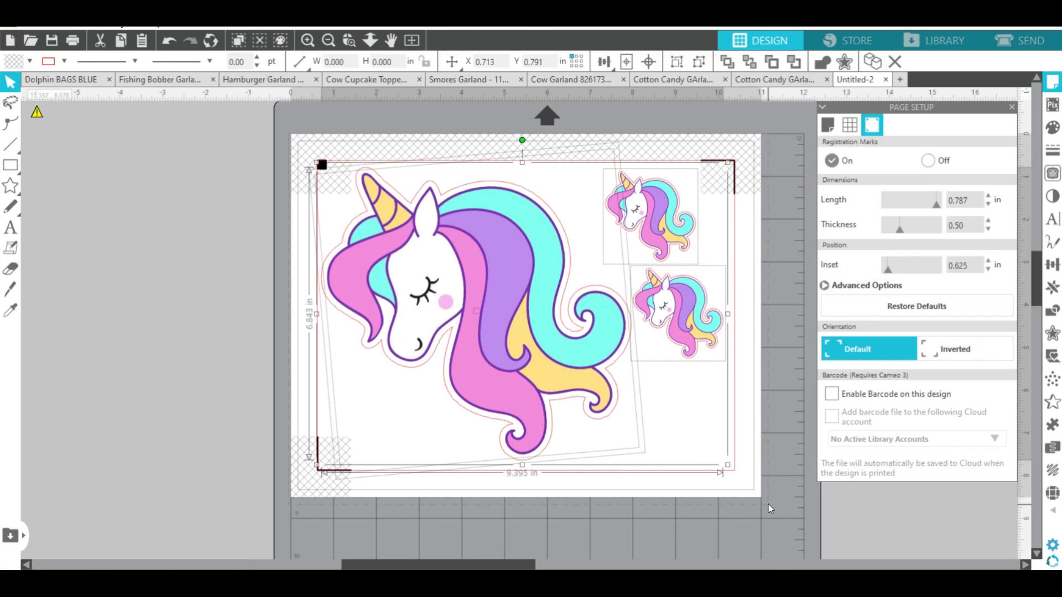
pyautogui.click(1031, 41)
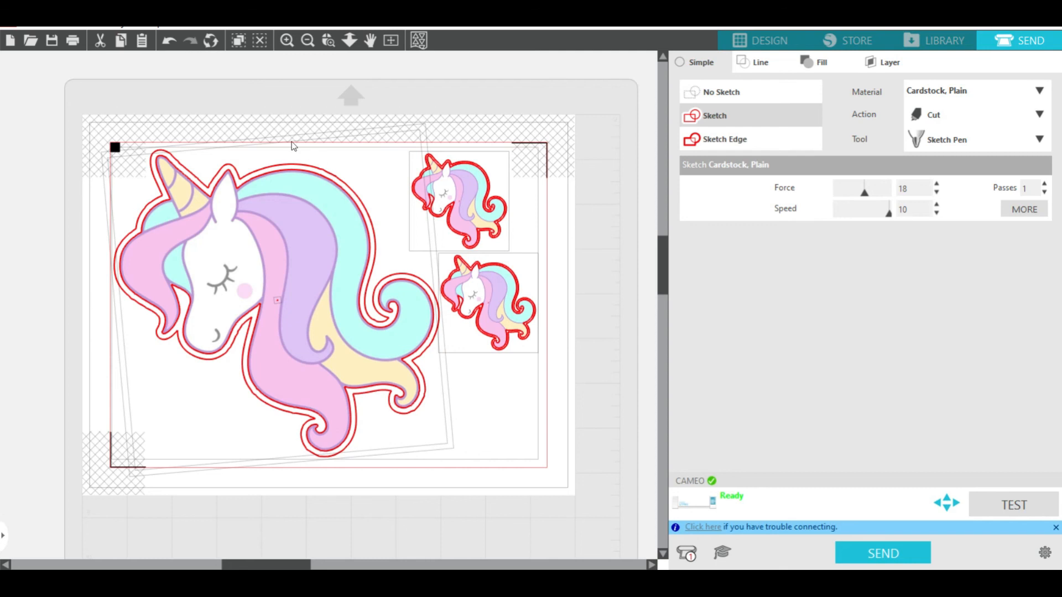
pyautogui.click(728, 144)
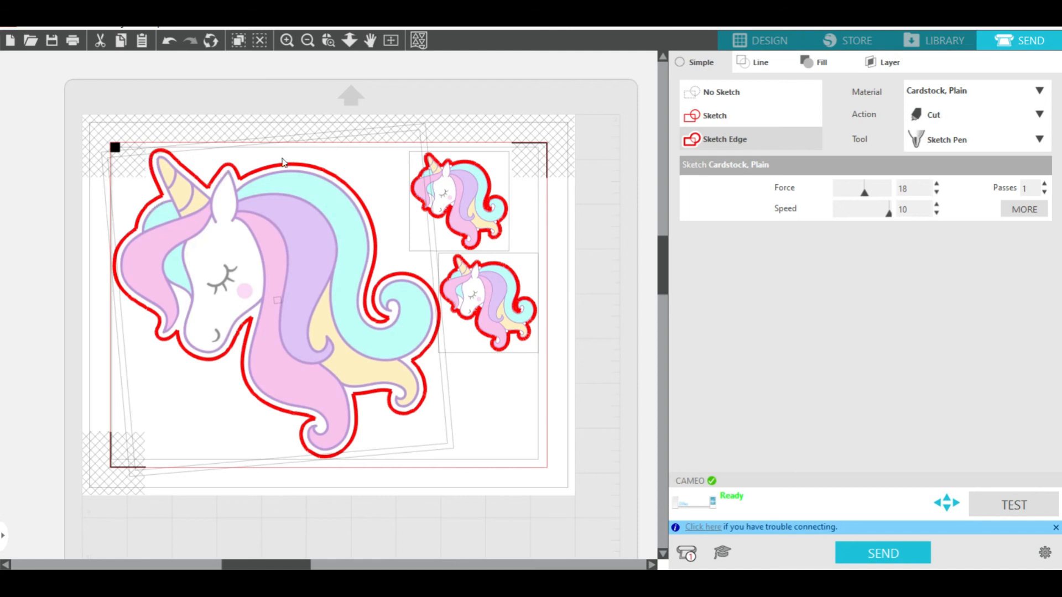
pyautogui.click(491, 398)
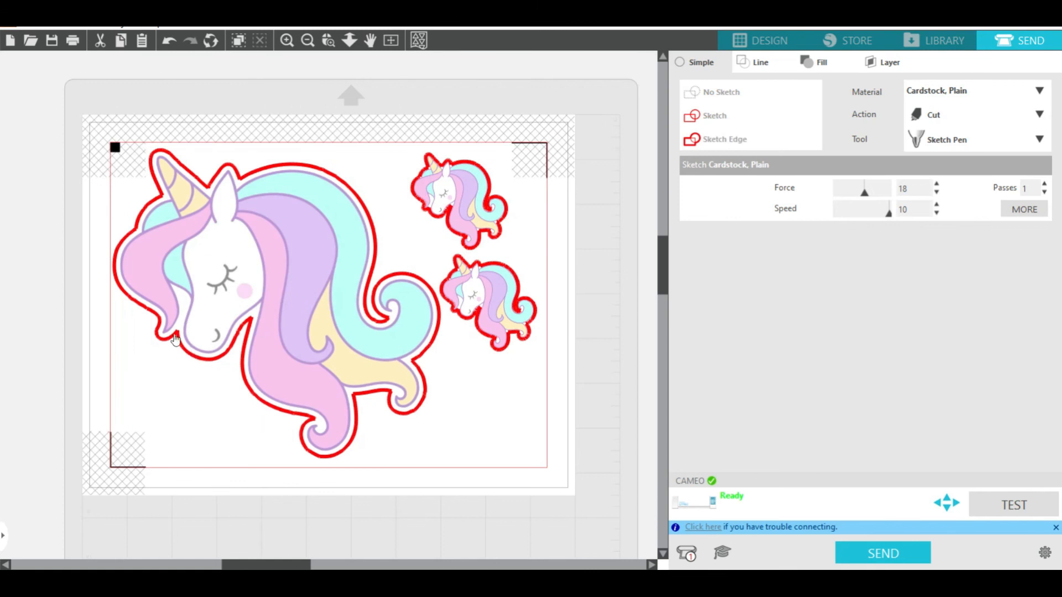